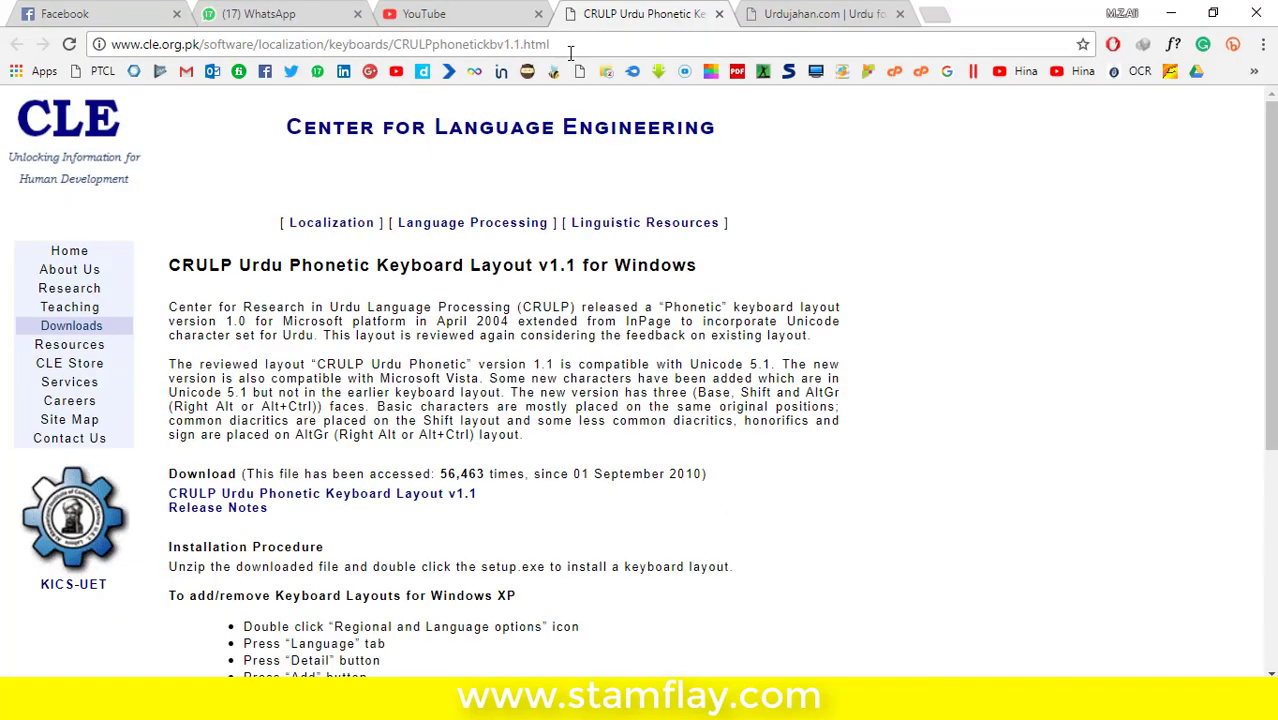
Step: Download the CRULP Urdu Phonetic Keyboard Layout v1.1 zip from the CLE page
left_click_drag(569, 51, 72, 38)
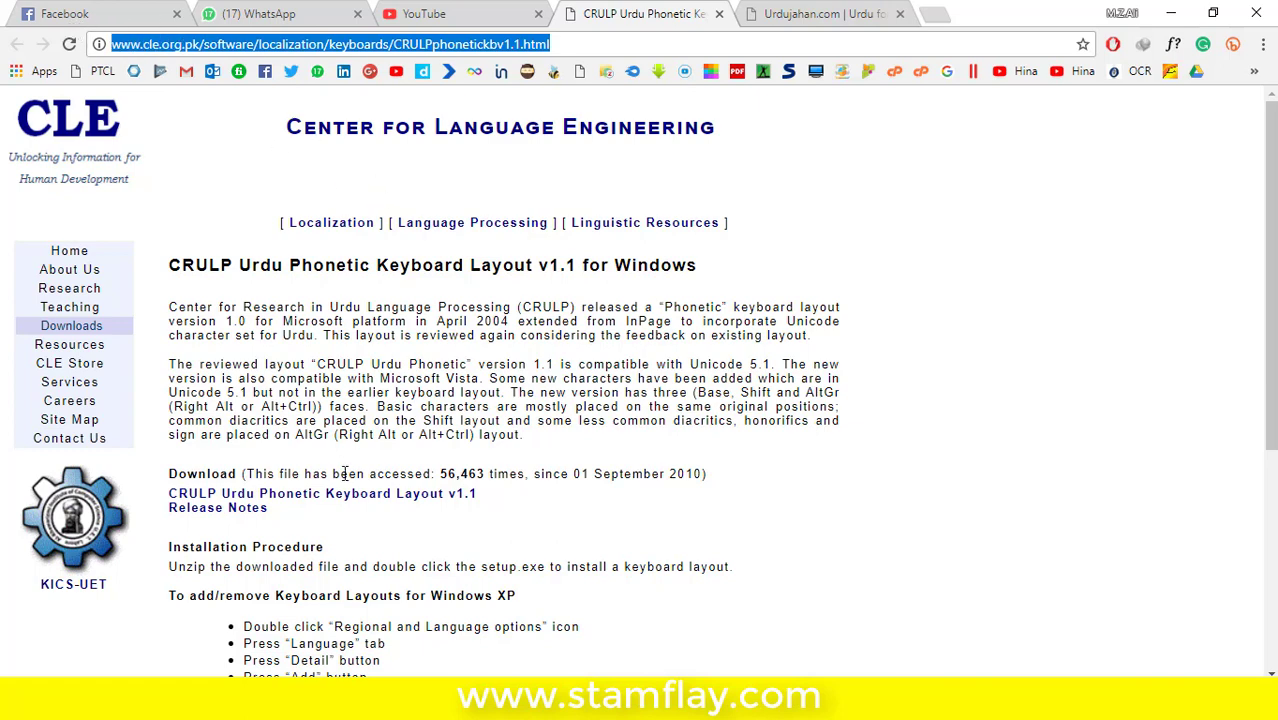
left_click(463, 407)
left_click(400, 494)
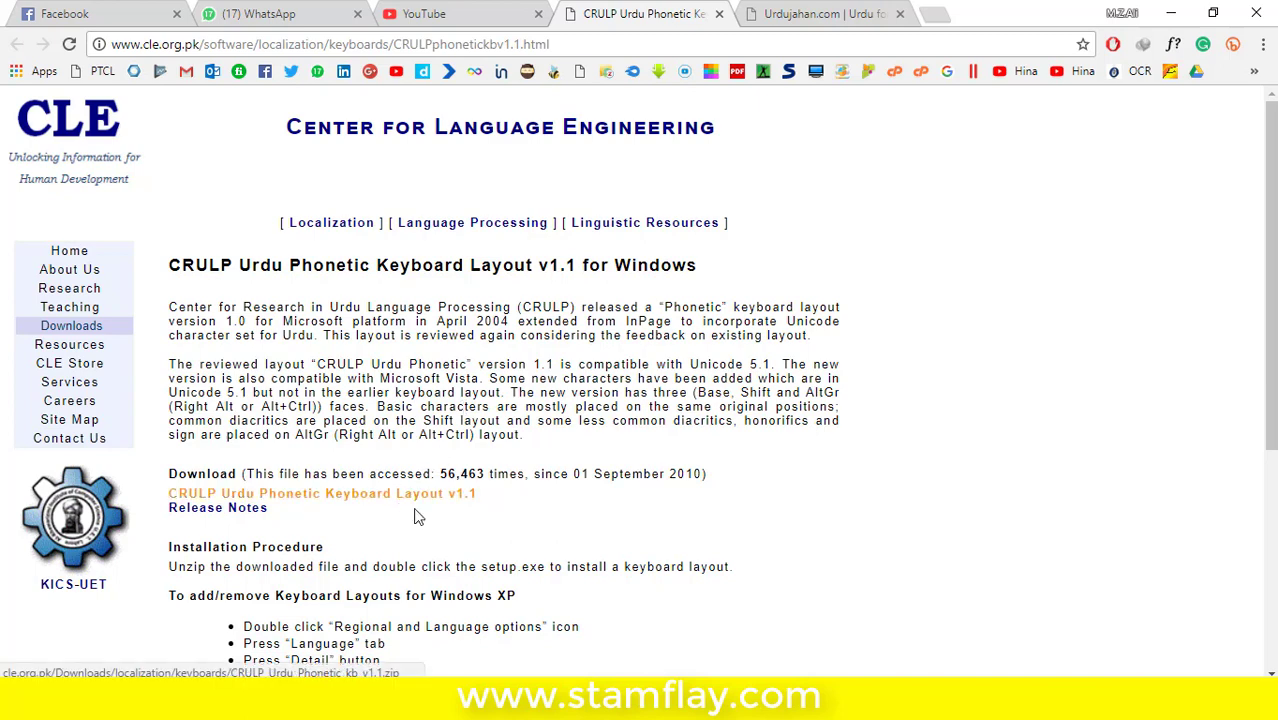
left_click_drag(160, 476, 489, 509)
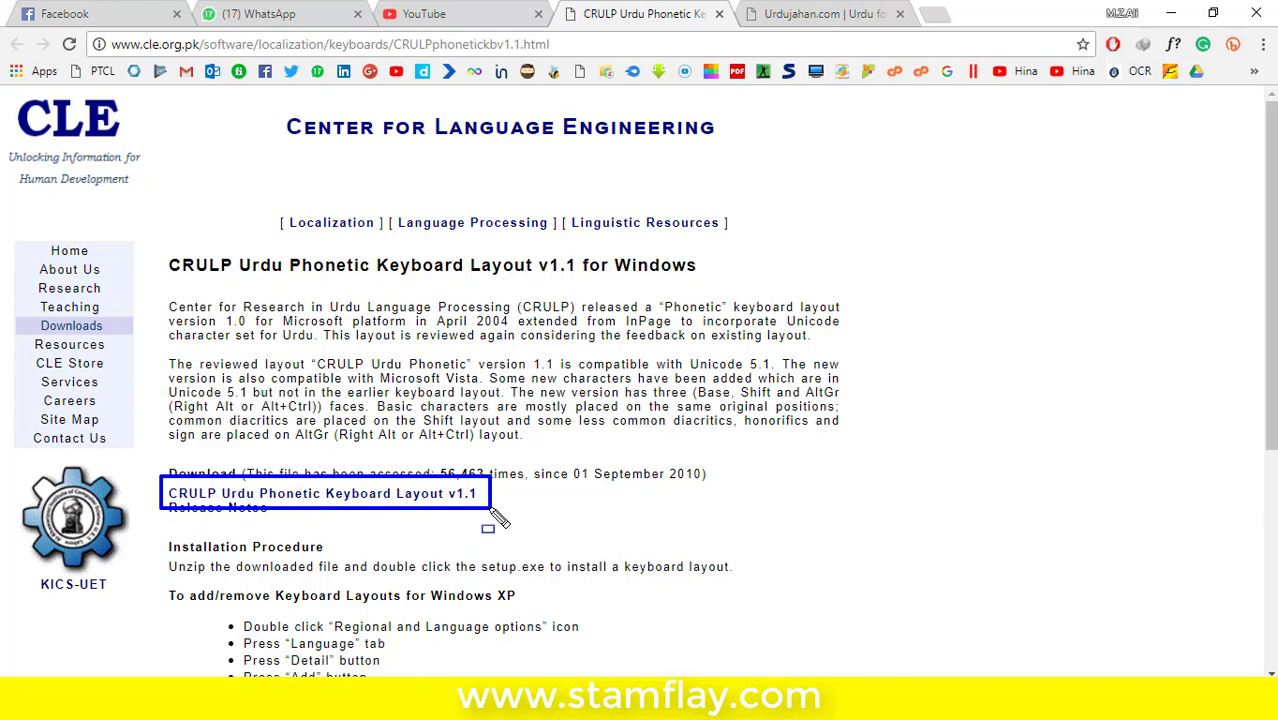
left_click(409, 499)
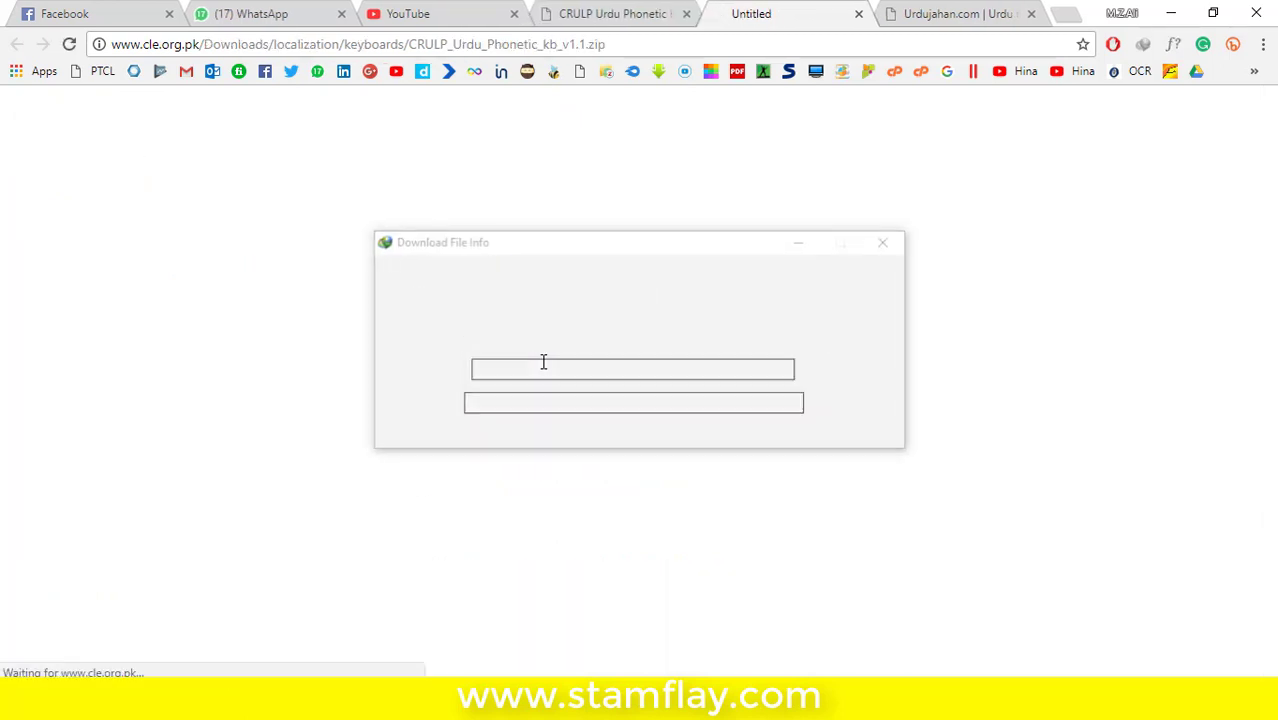
Step: Download CRULP_Urdu_Phonetic_kb_v1.1.zip with IDM and open the finished archive
left_click(617, 445)
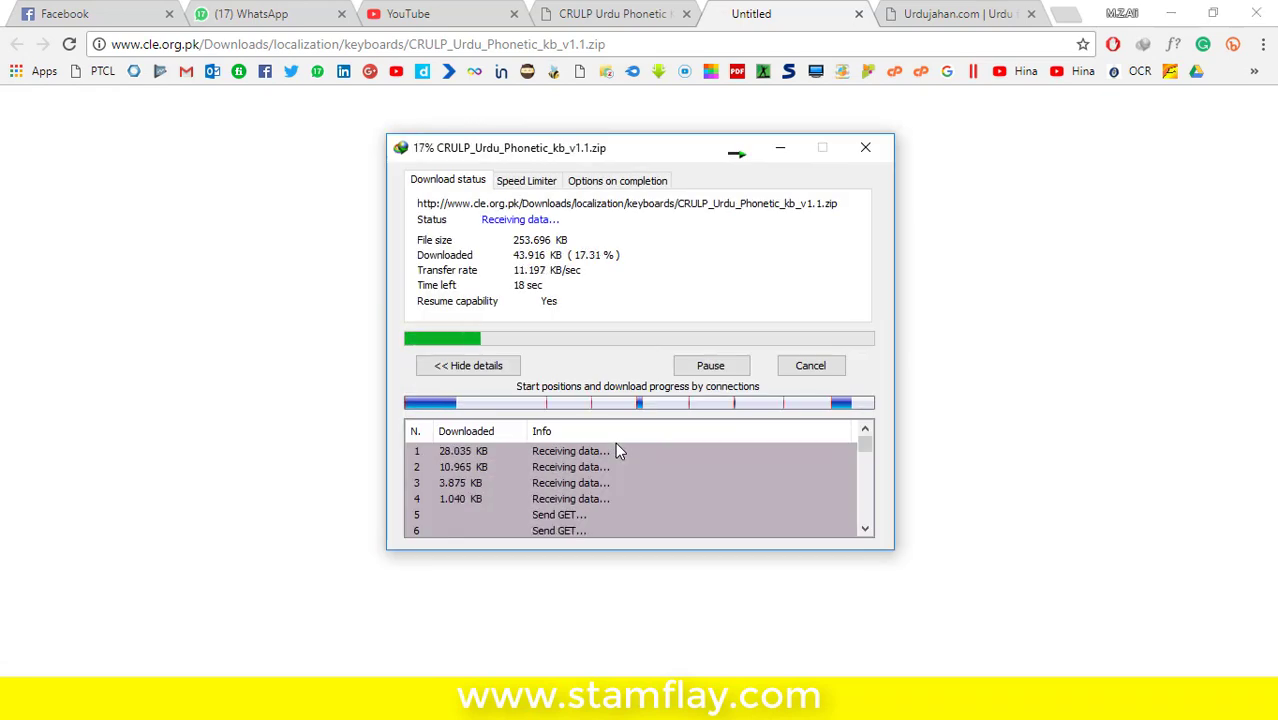
left_click(858, 13)
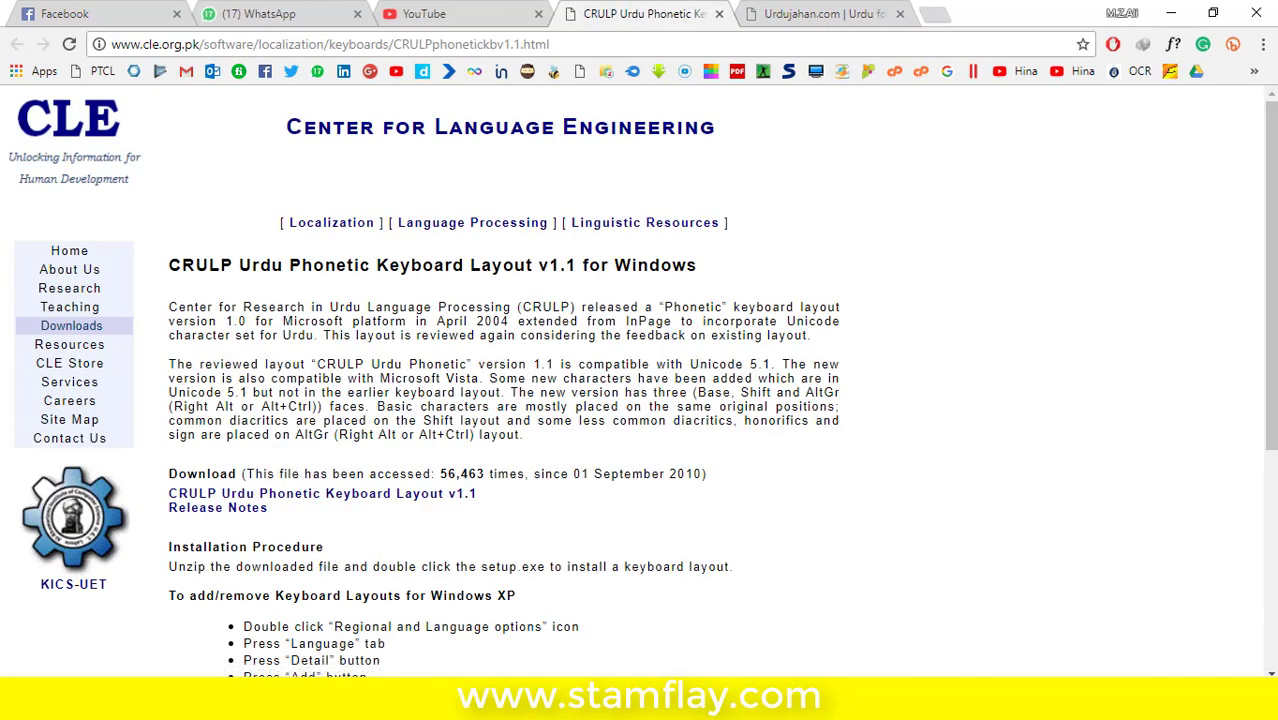
key("alt+Tab")
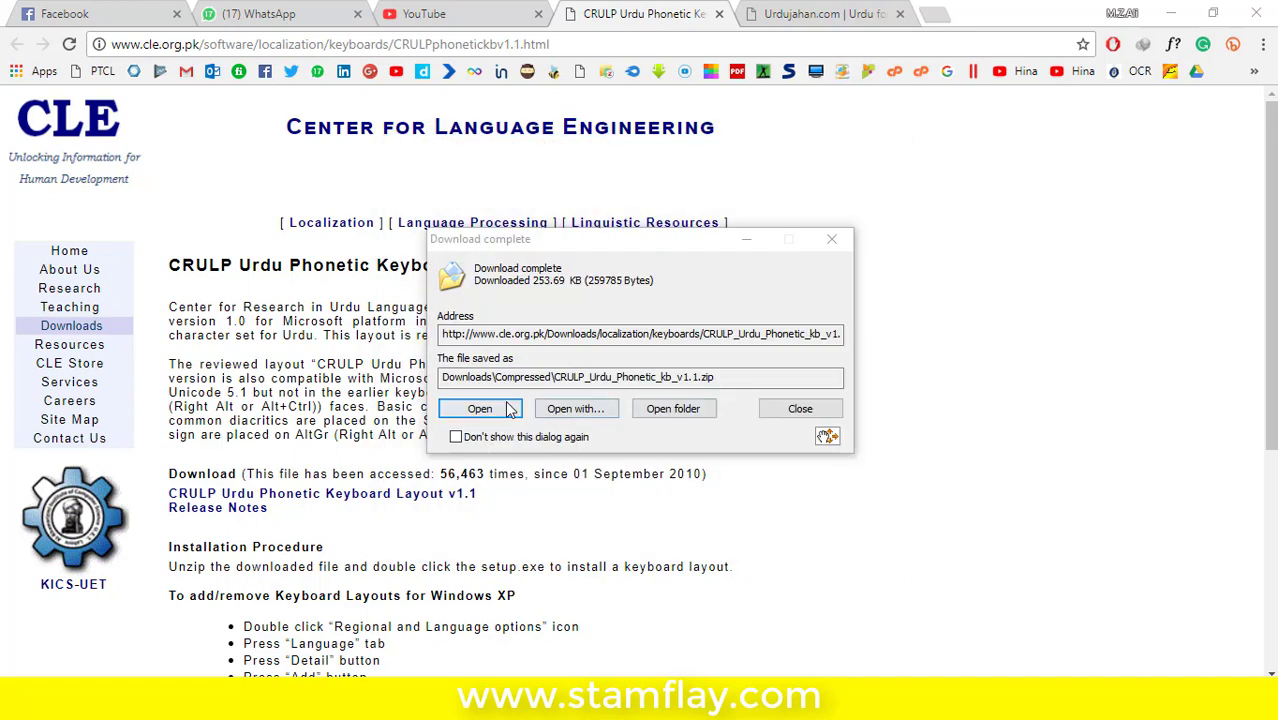
left_click(510, 410)
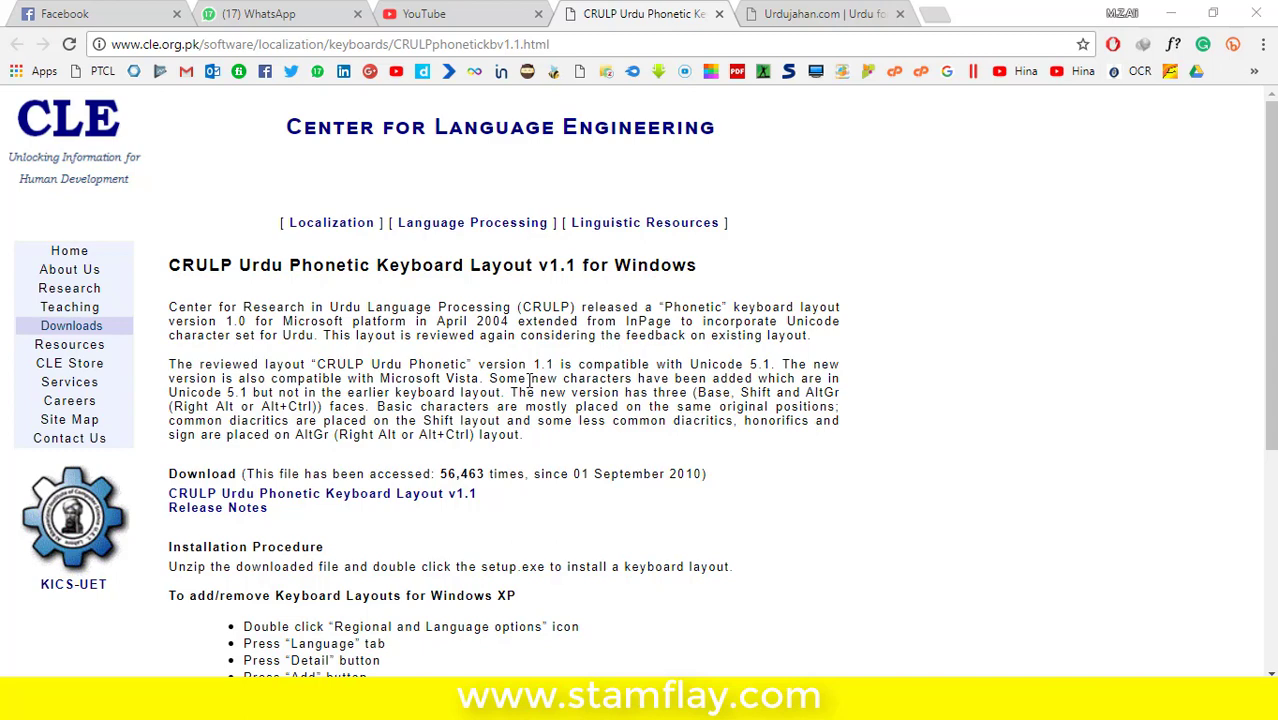
Step: Run setup.exe from the CRULP archive folder and confirm the Urdu keyboard appears
double_click(232, 313)
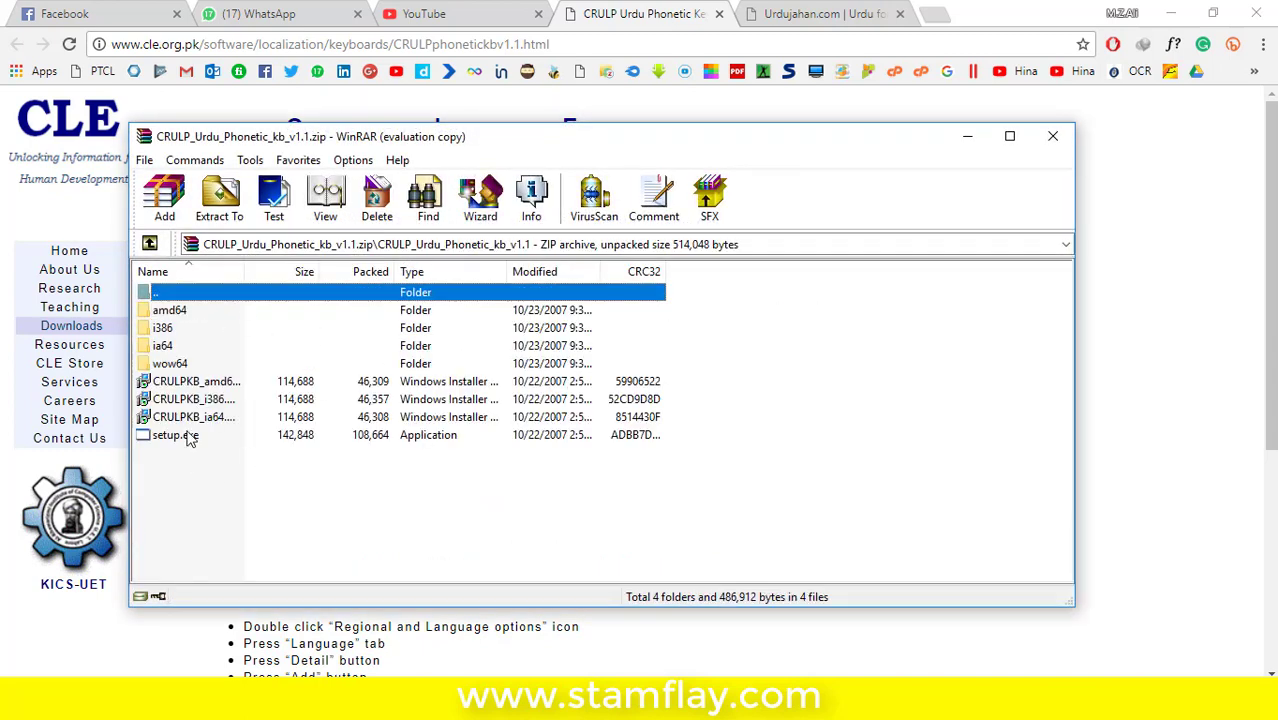
double_click(176, 435)
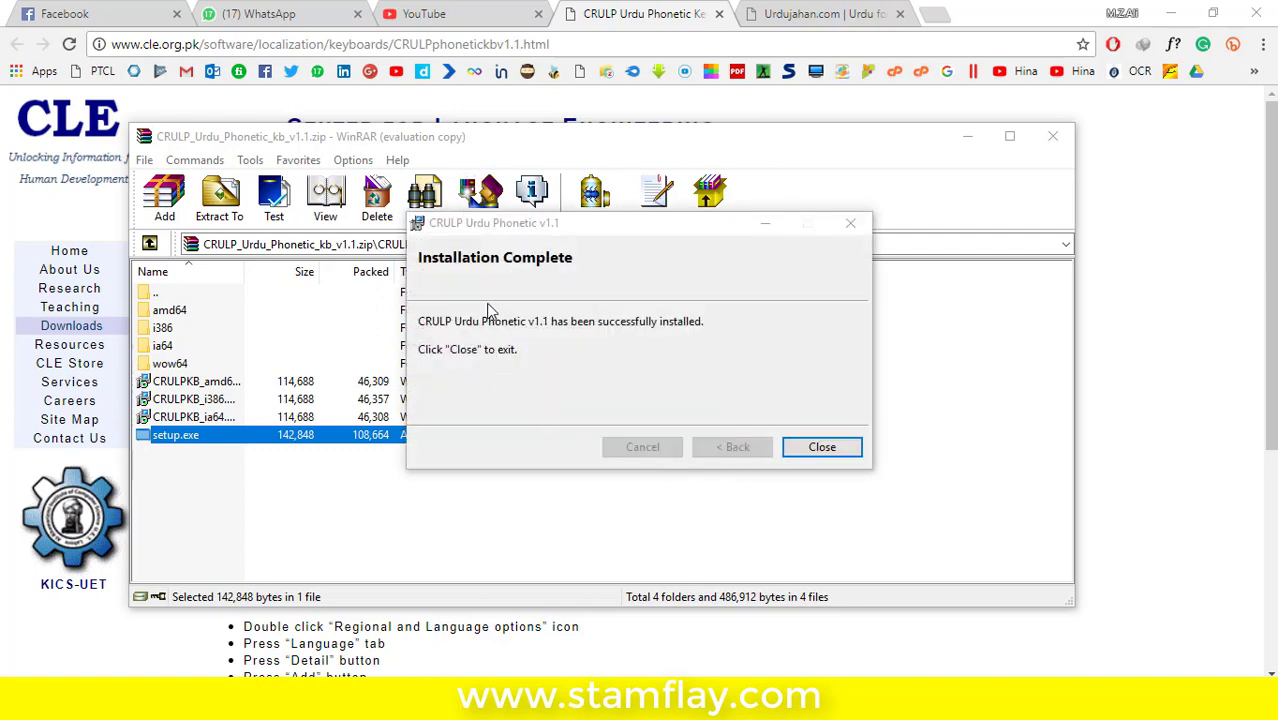
left_click(550, 267)
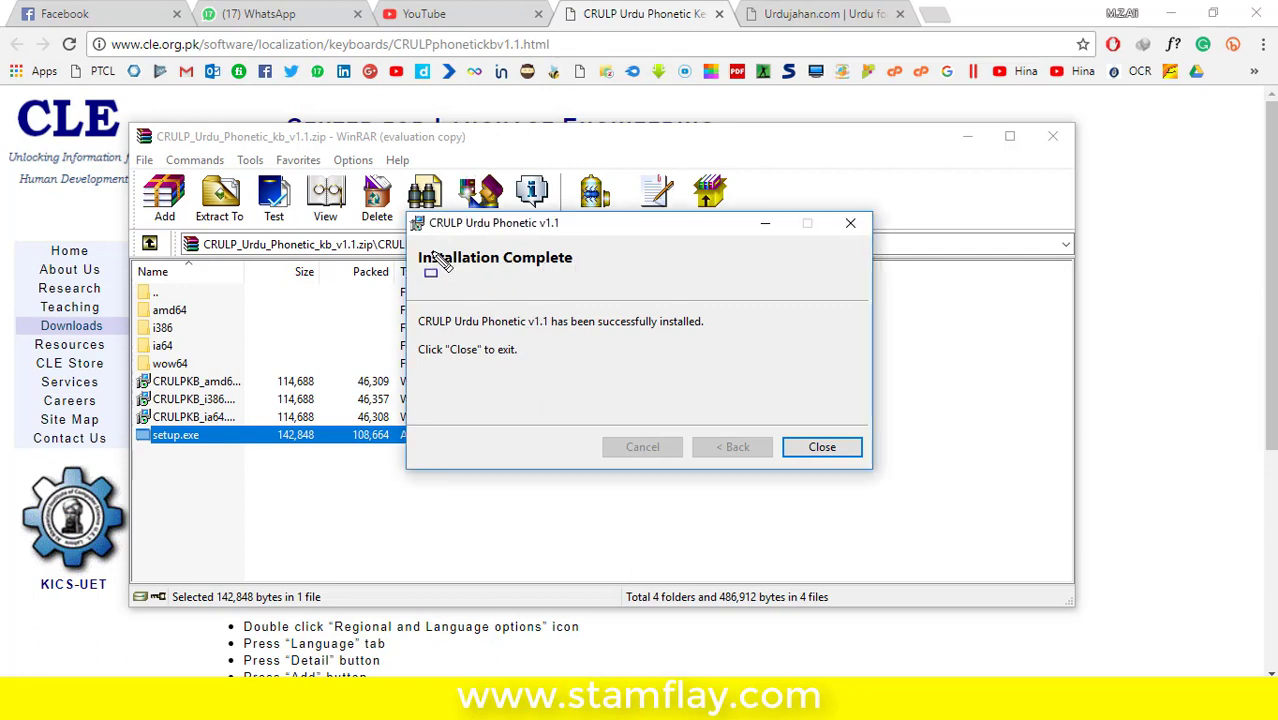
left_click_drag(409, 240, 599, 286)
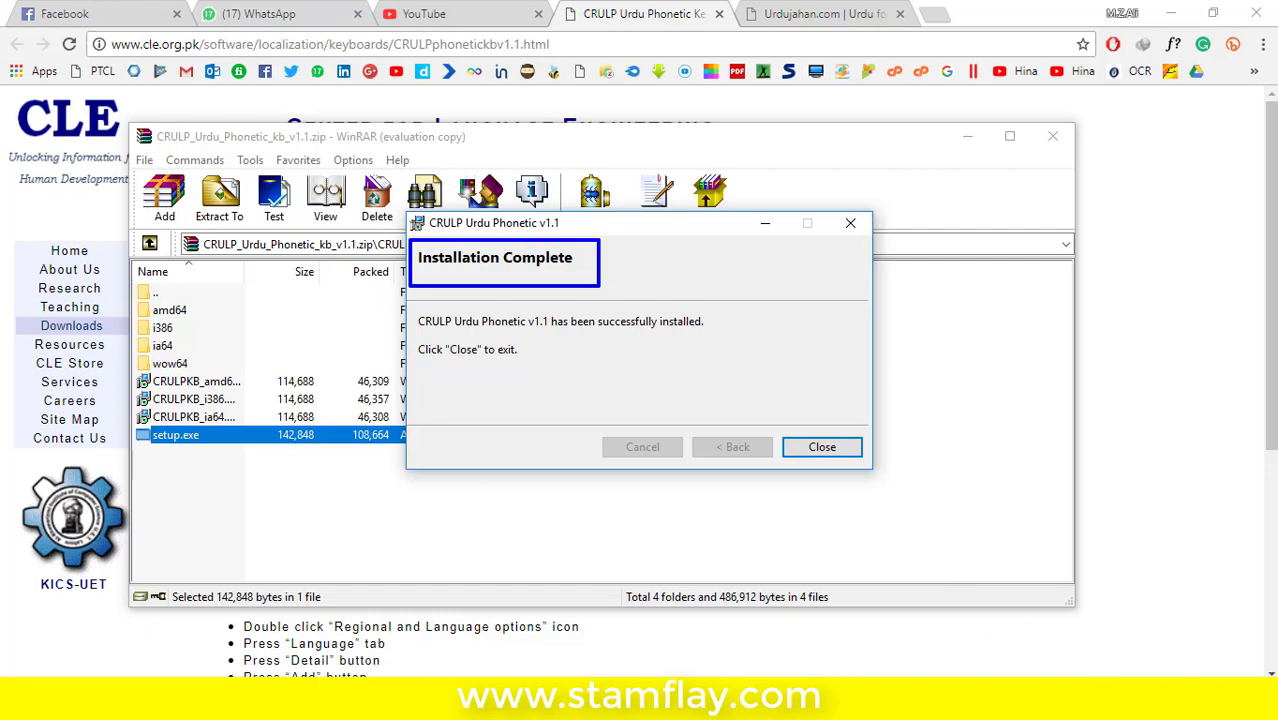
key("Escape")
left_click(822, 450)
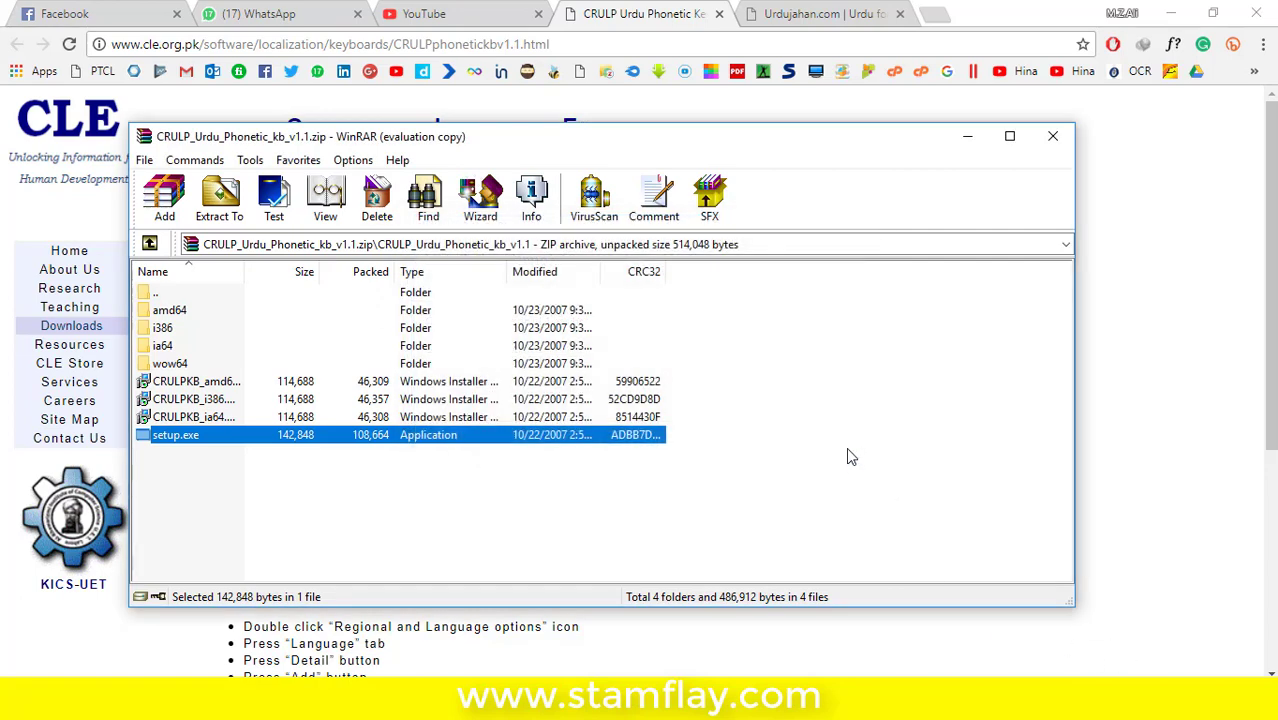
key("super+space")
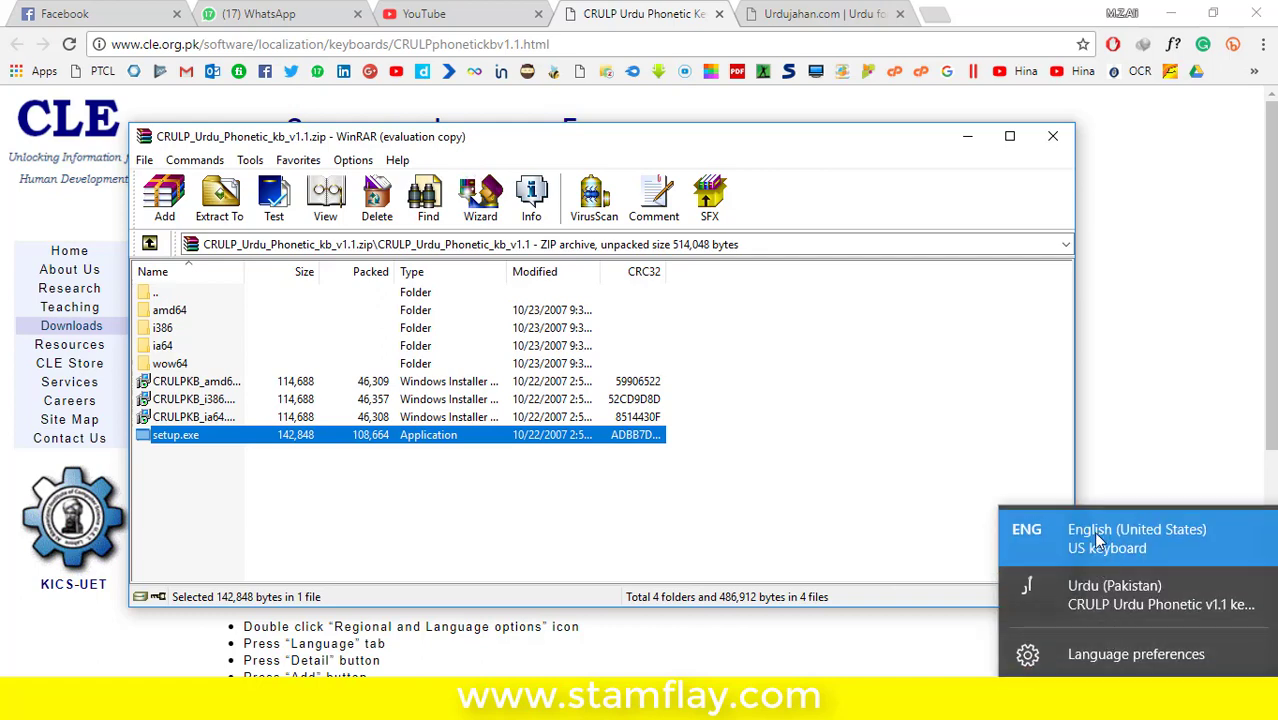
Step: Download Jameel Noori Nastaleeq.zip from the Urdujahan fonts page and open it in WinRAR
left_click(1052, 137)
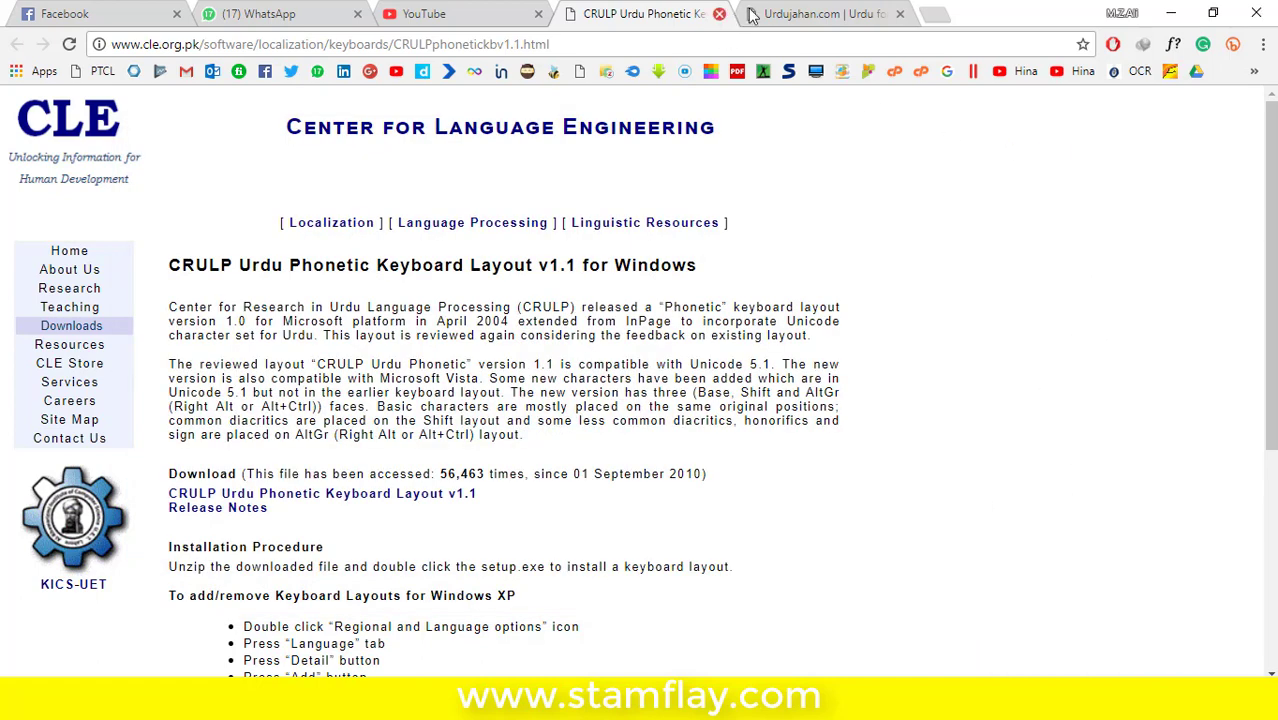
left_click(790, 13)
left_click(718, 13)
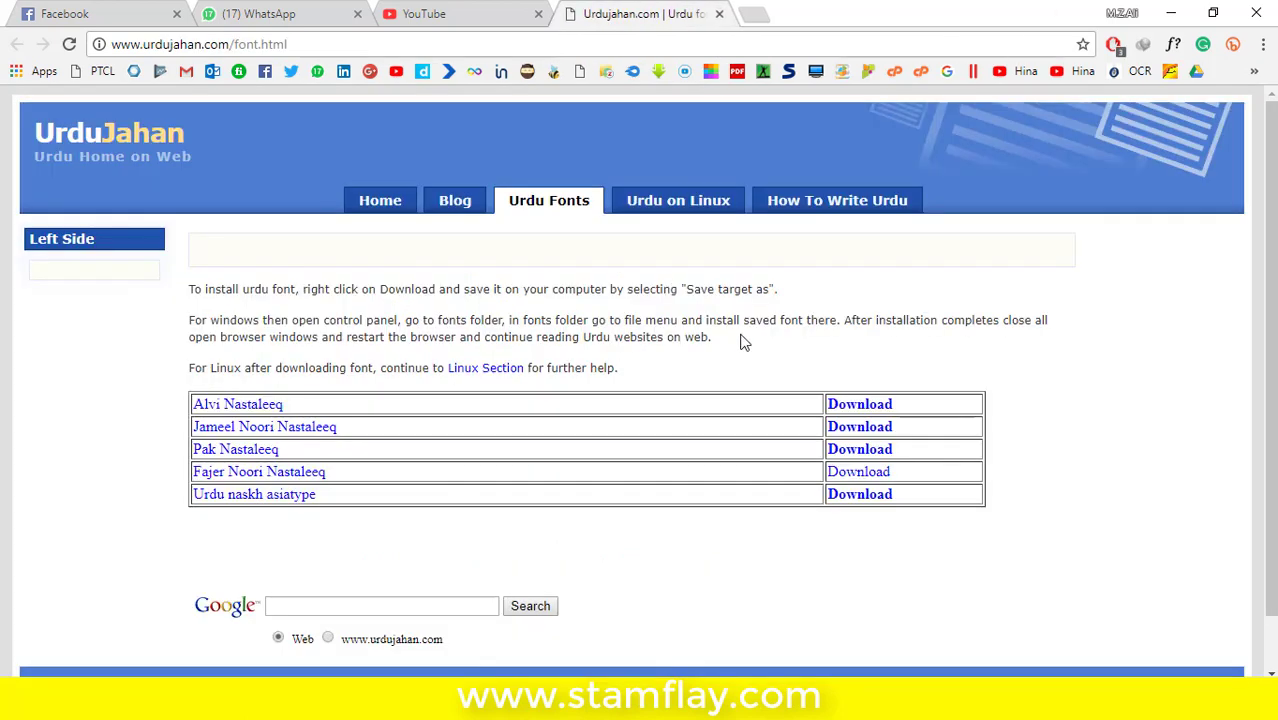
left_click(843, 430)
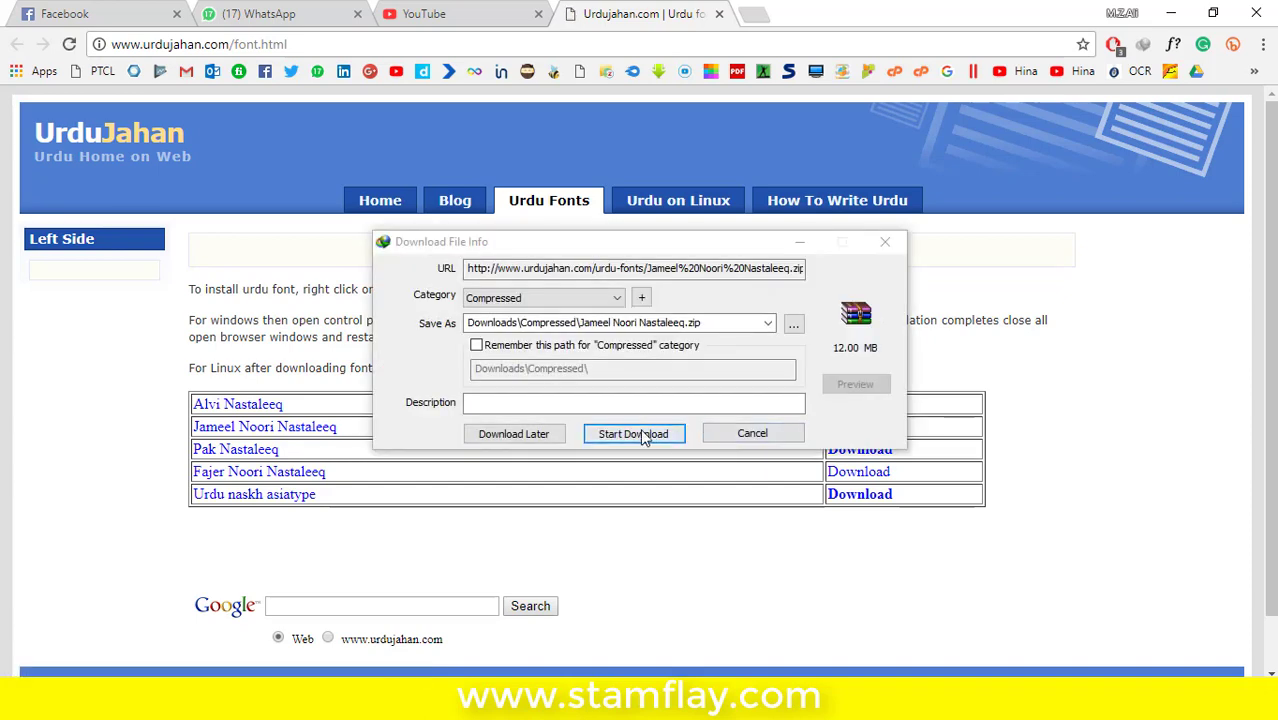
left_click(634, 434)
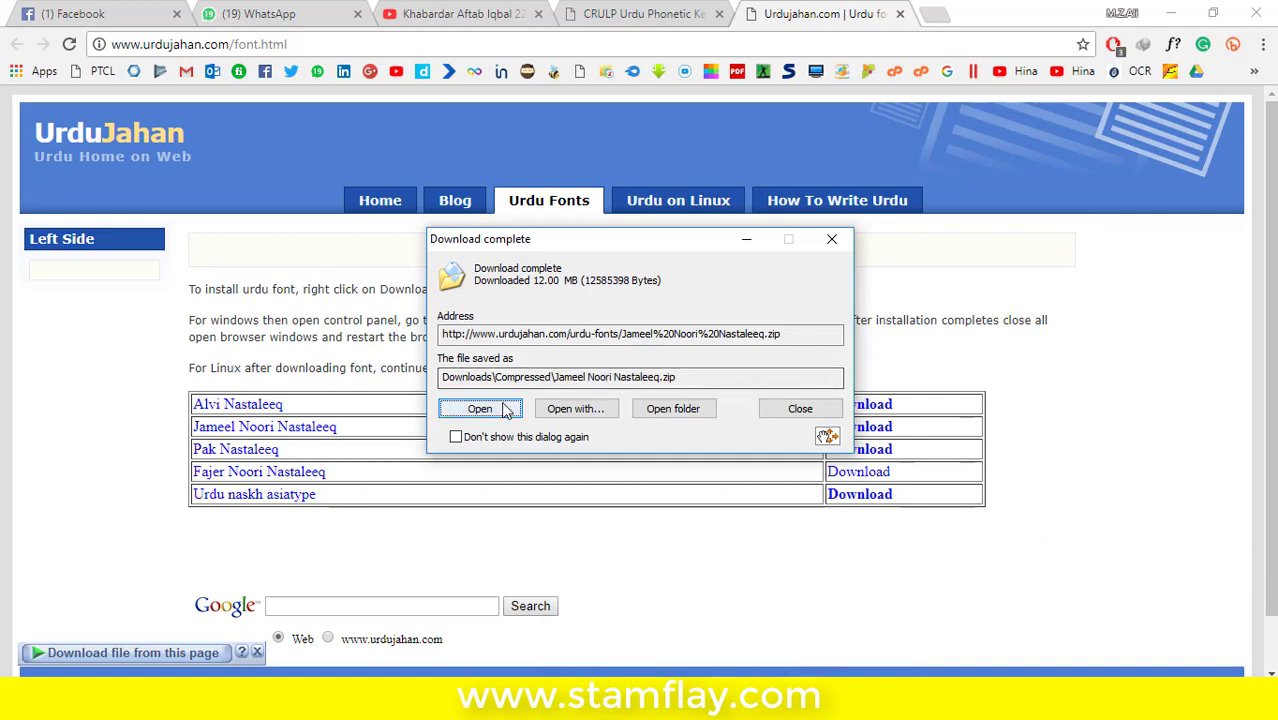
left_click(503, 410)
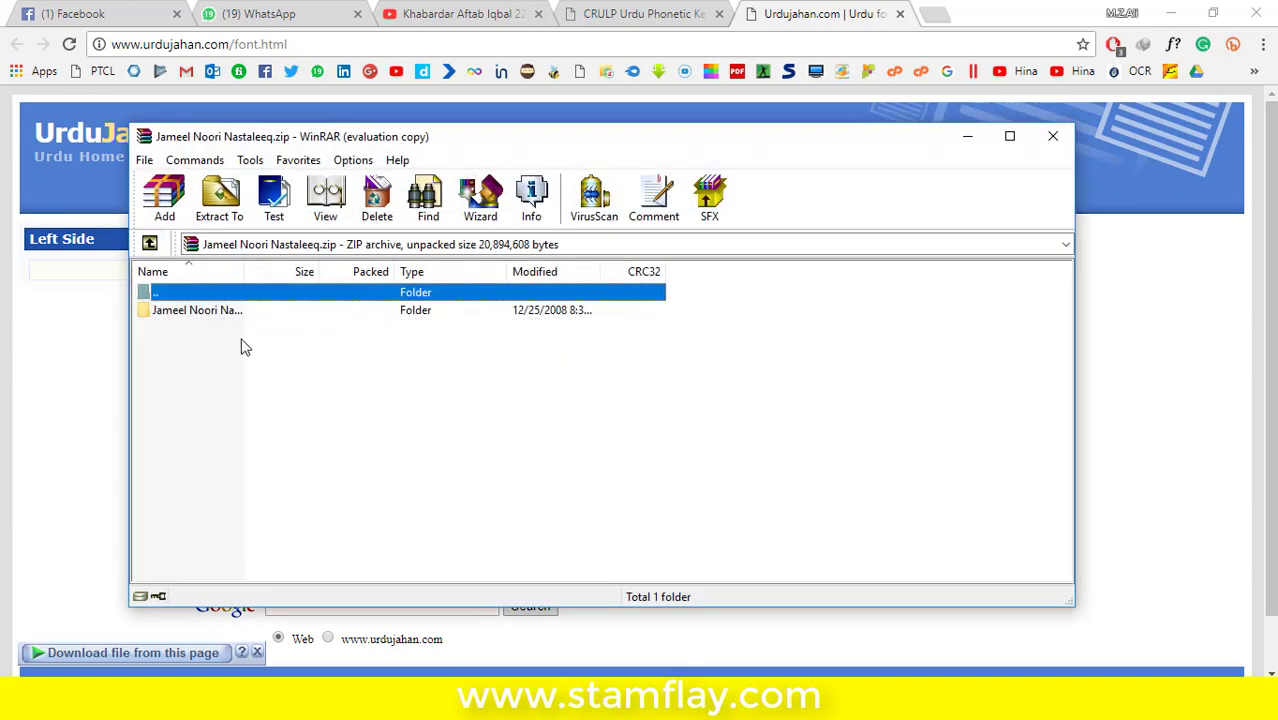
Step: Open Jameel Noori Nastaleeq.ttf from the archive folder in the font preview
left_click(222, 314)
double_click(222, 314)
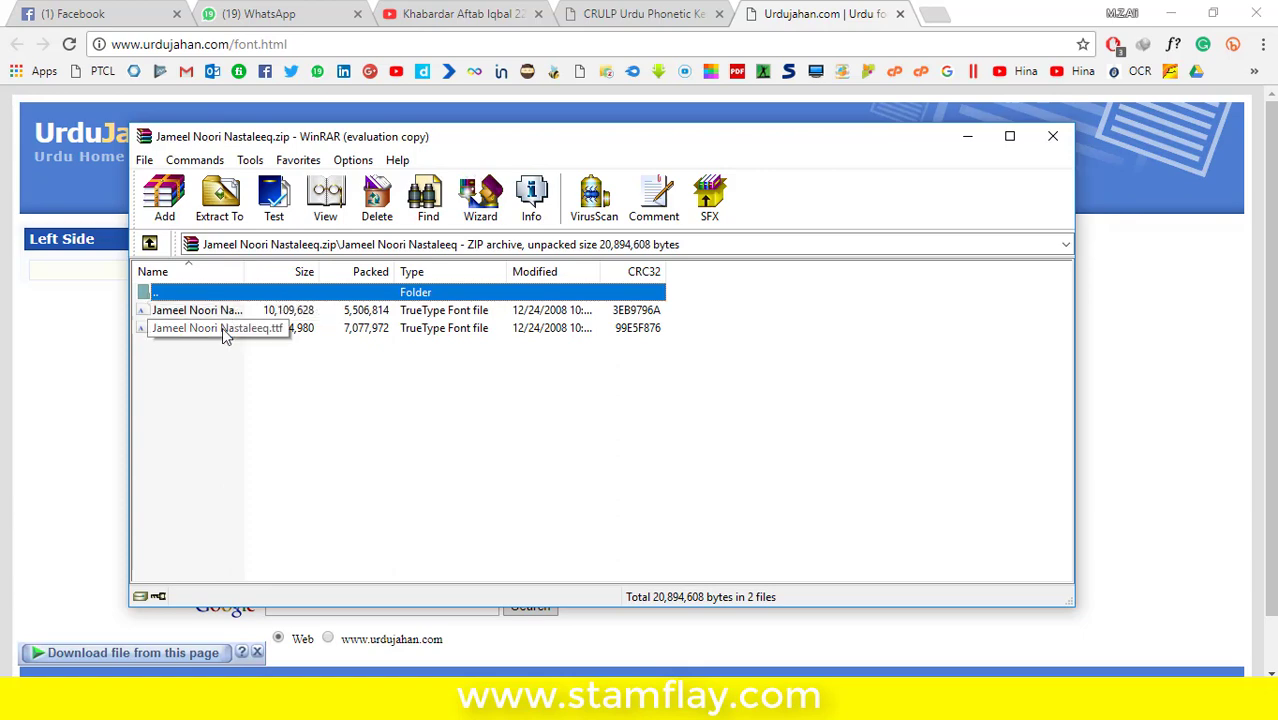
left_click(224, 330)
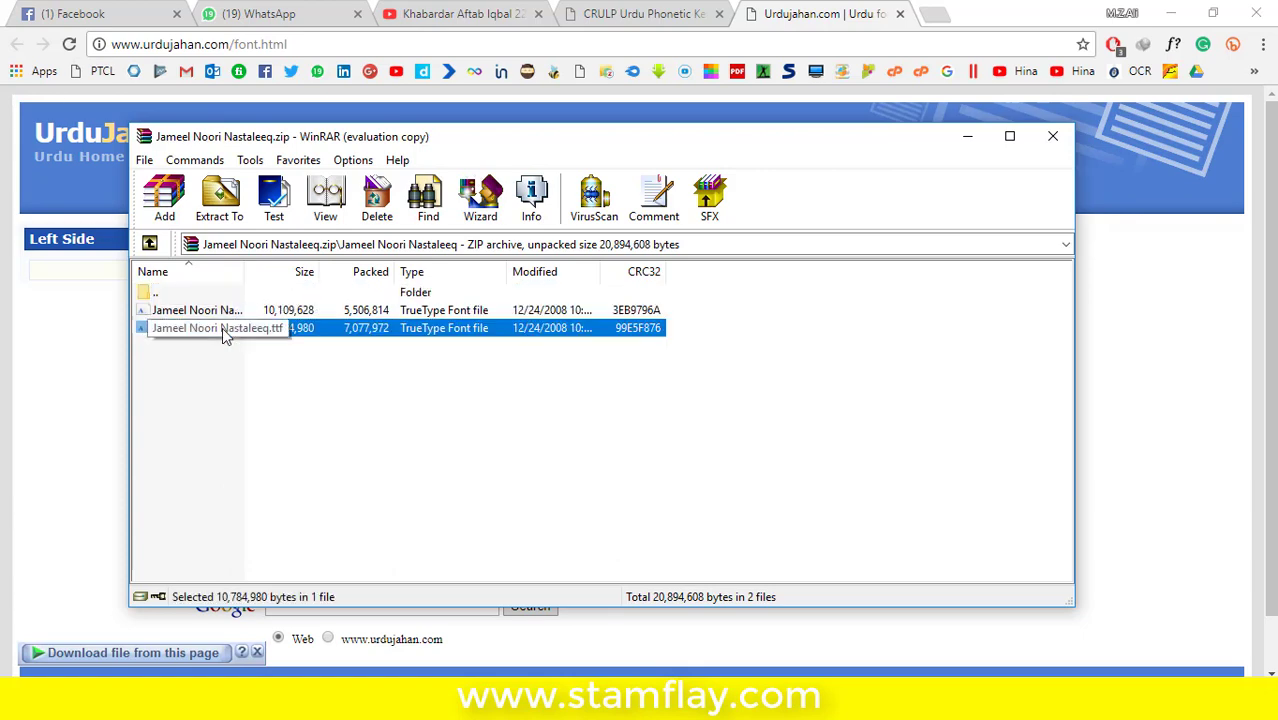
double_click(223, 331)
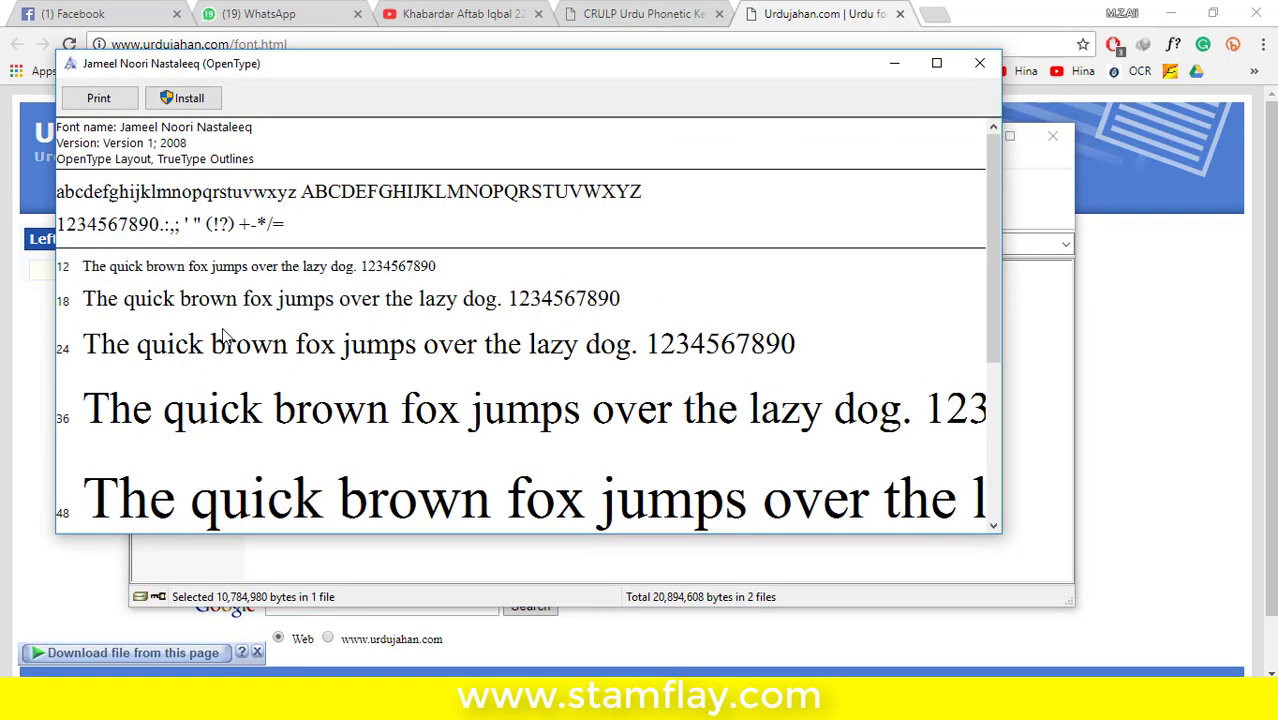
Step: Install Jameel Noori Nastaleeq and Jameel Noori Nastaleeq Kasheeda fonts, then close the archive
left_click(197, 108)
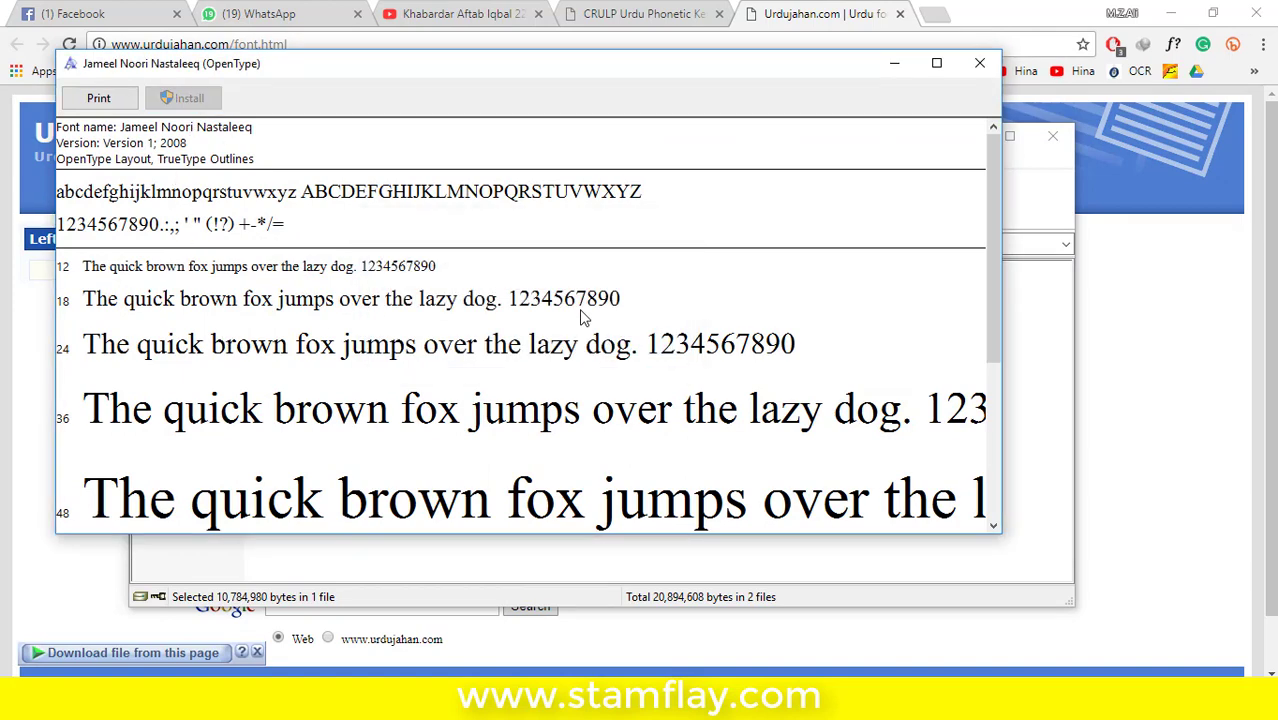
left_click(980, 63)
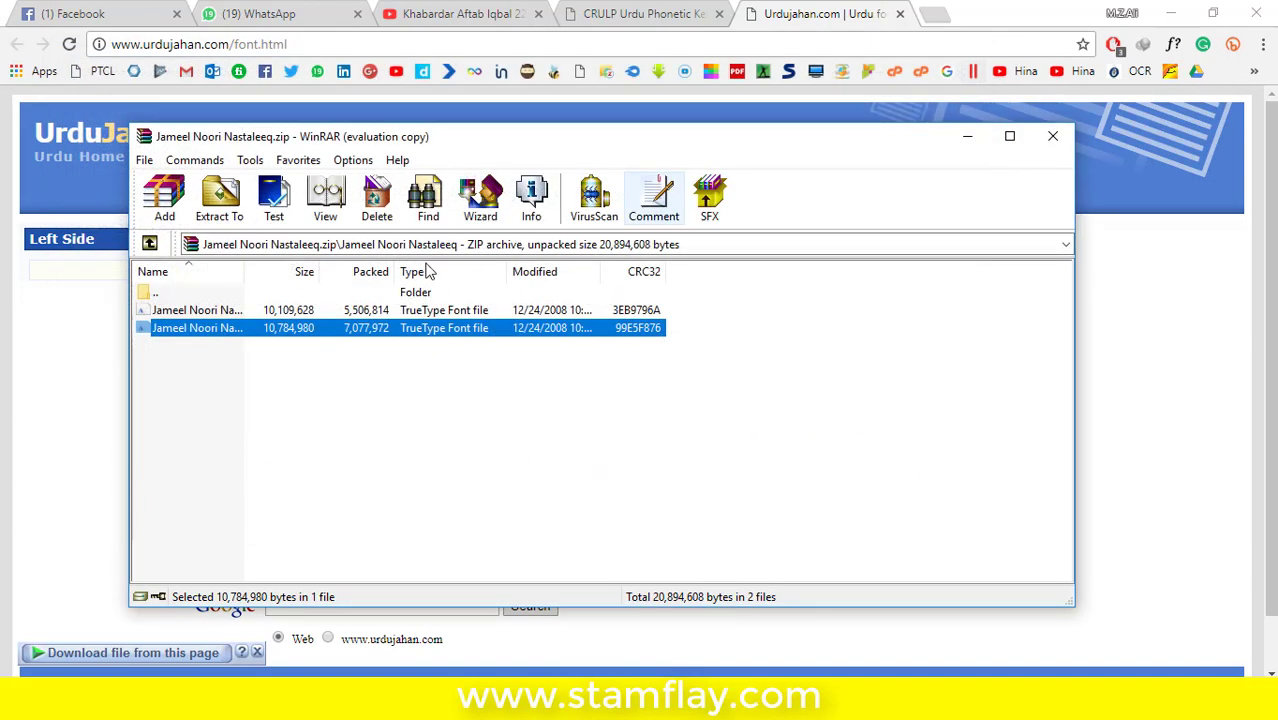
left_click(283, 313)
double_click(283, 313)
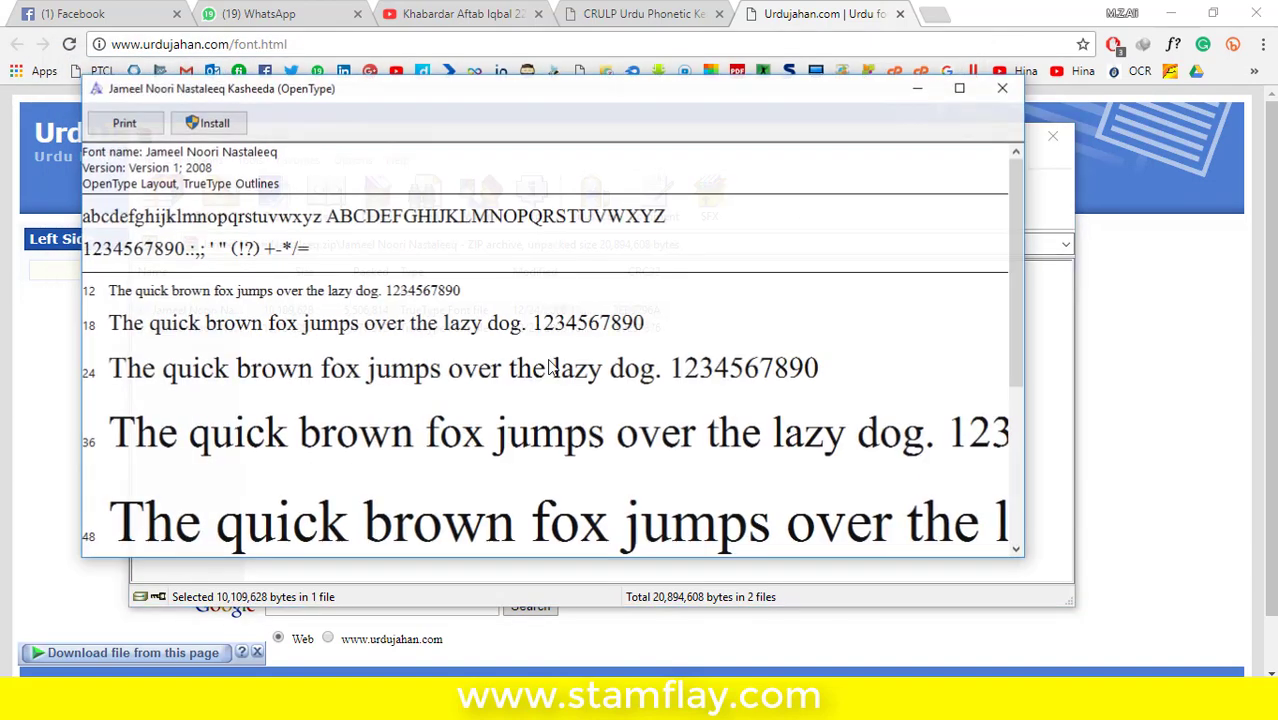
left_click(240, 128)
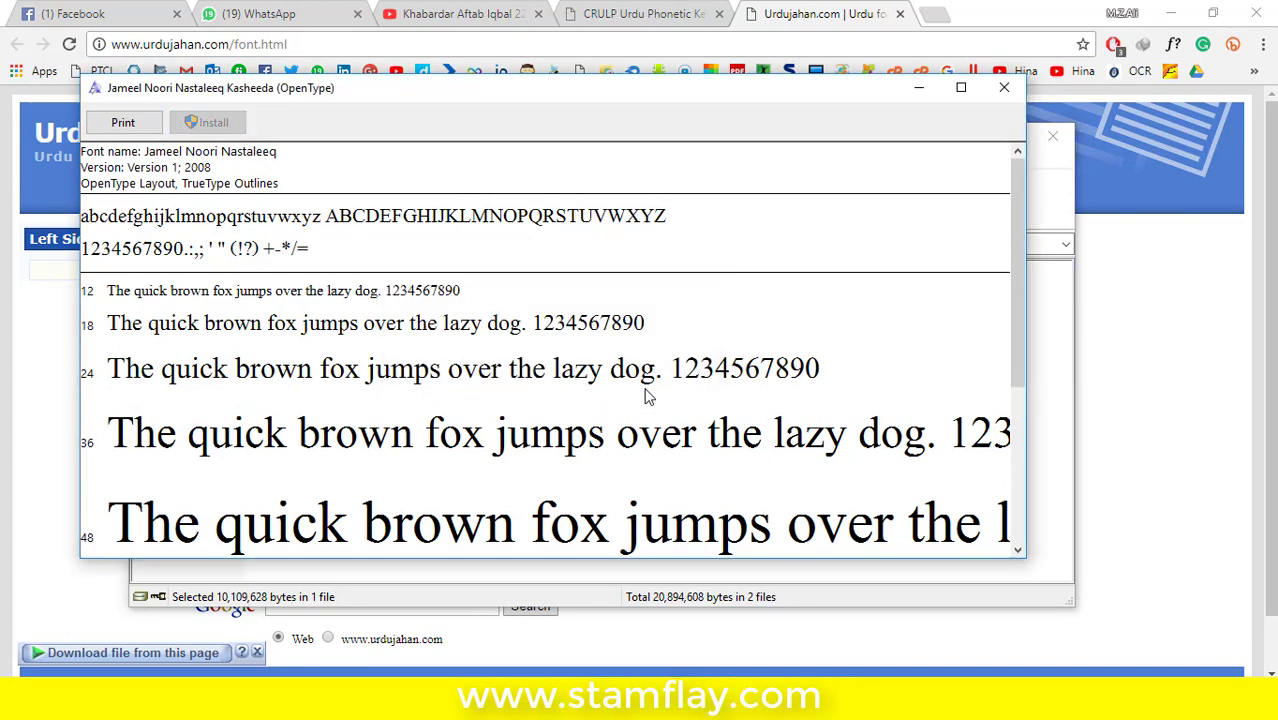
left_click(1003, 88)
left_click(1051, 137)
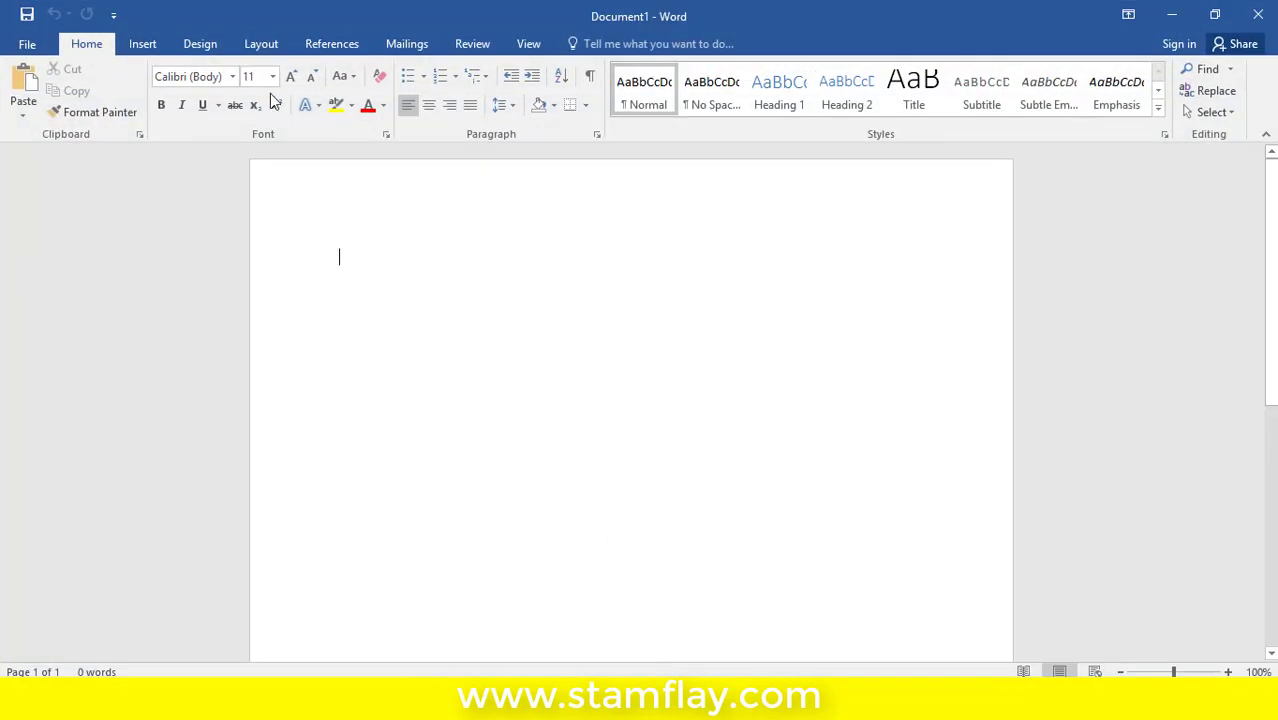
Step: Choose Jameel Noori Nastaleeq from the Word font list
left_click(204, 76)
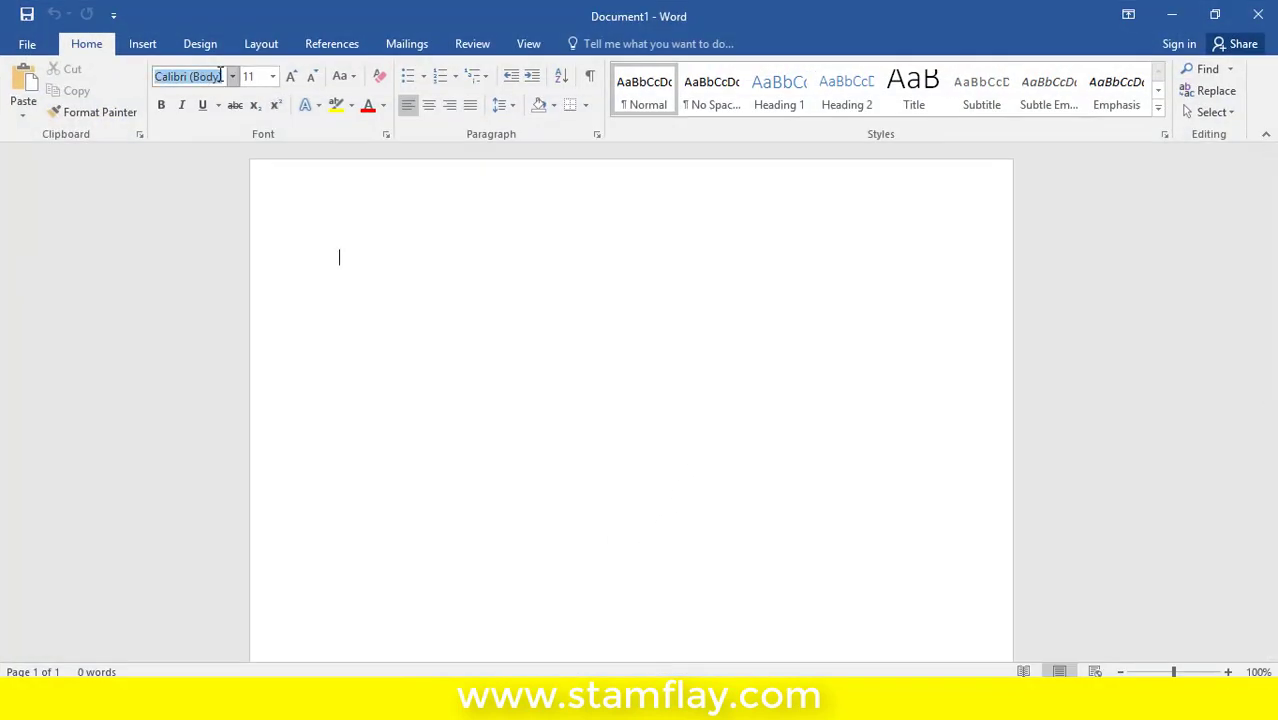
left_click(233, 77)
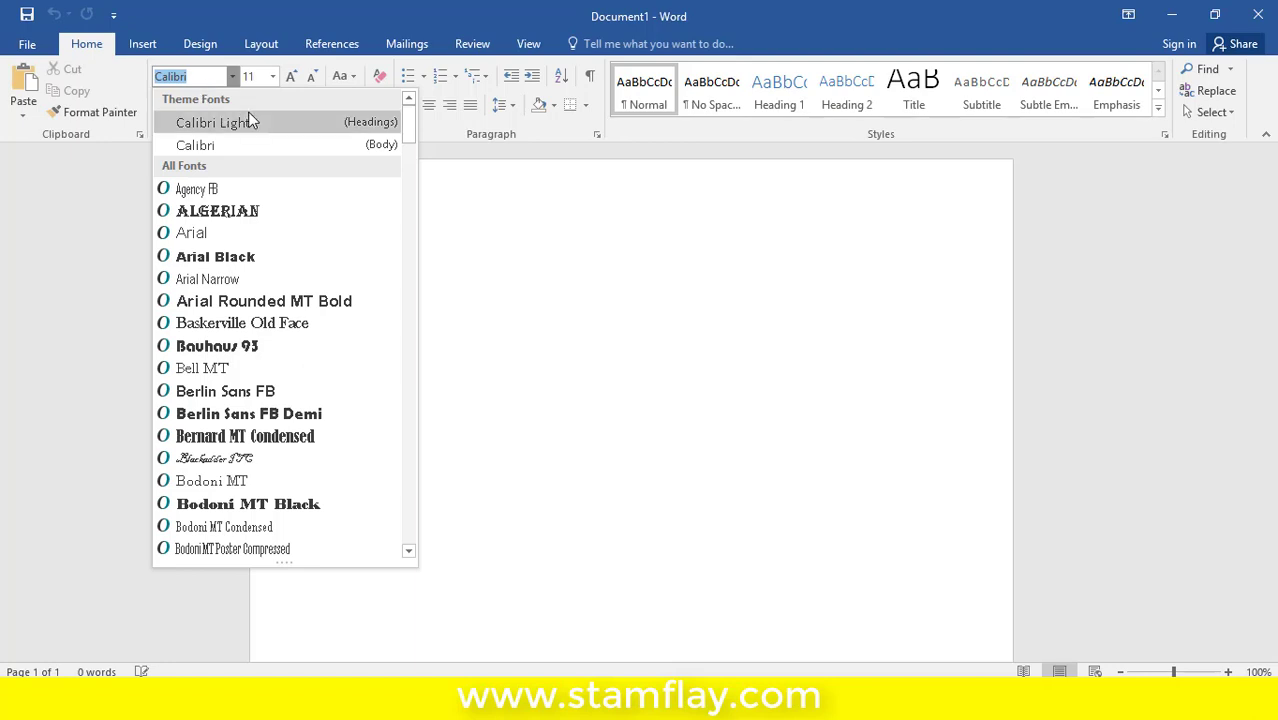
type("Jameel Noori N")
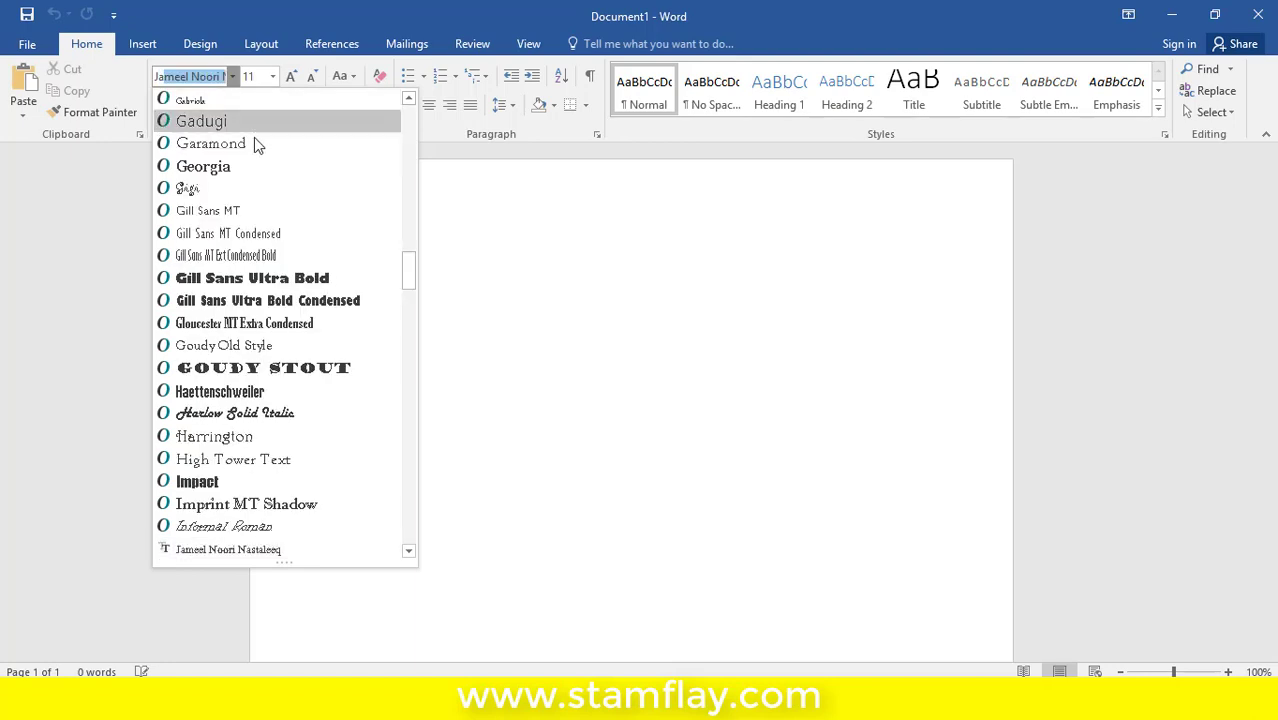
left_click(279, 550)
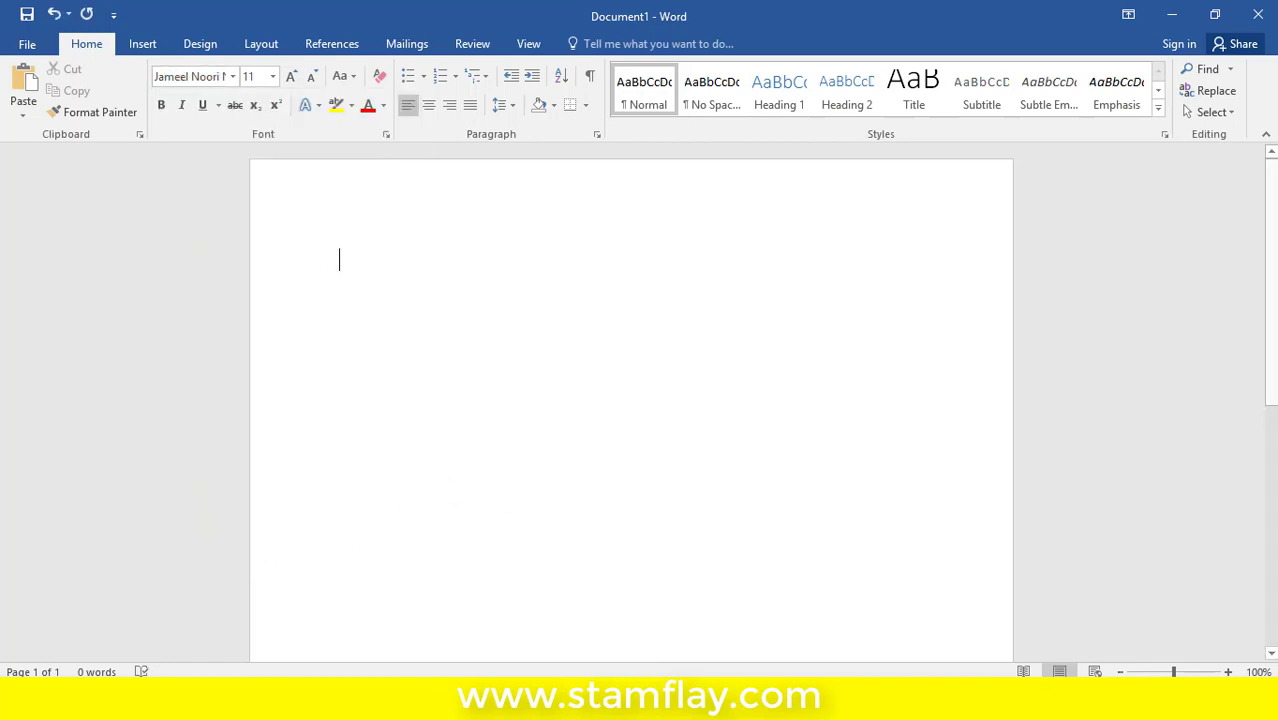
Step: Switch input to Urdu (Pakistan), right-align the paragraph and set font size 26
left_click(1205, 700)
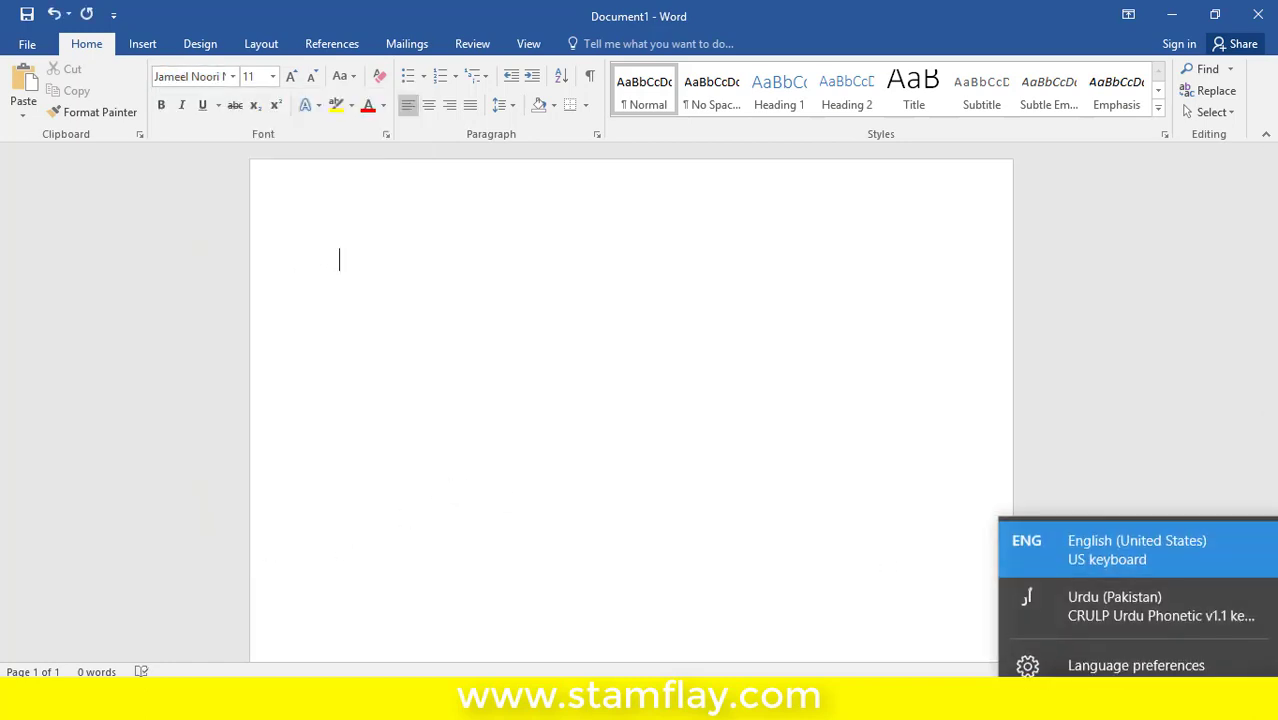
left_click(1131, 594)
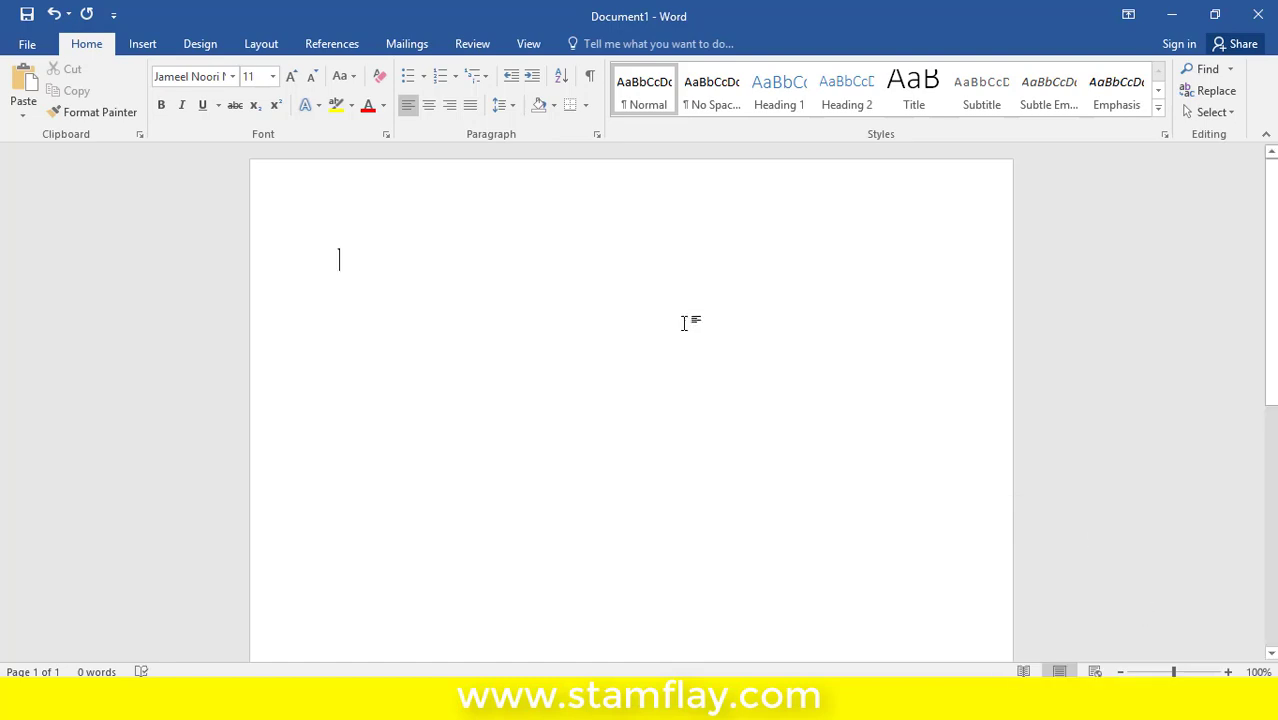
left_click(449, 104)
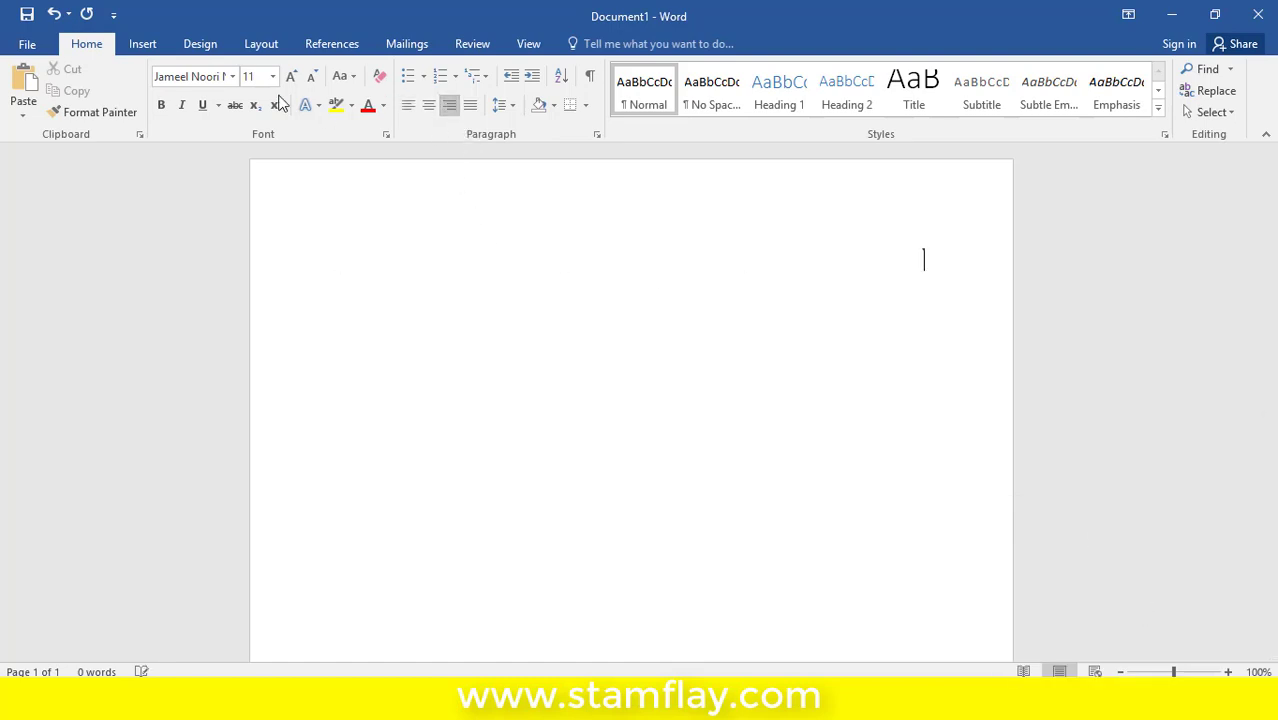
left_click(266, 76)
left_click(270, 80)
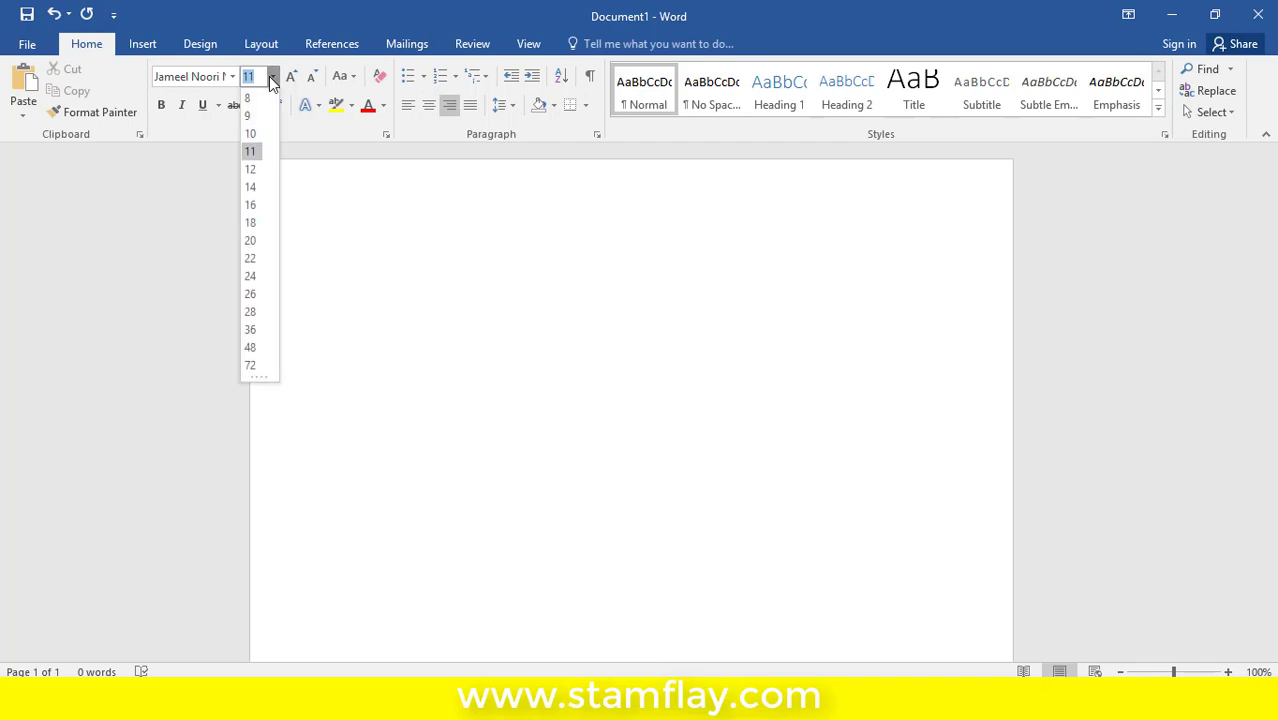
left_click(253, 278)
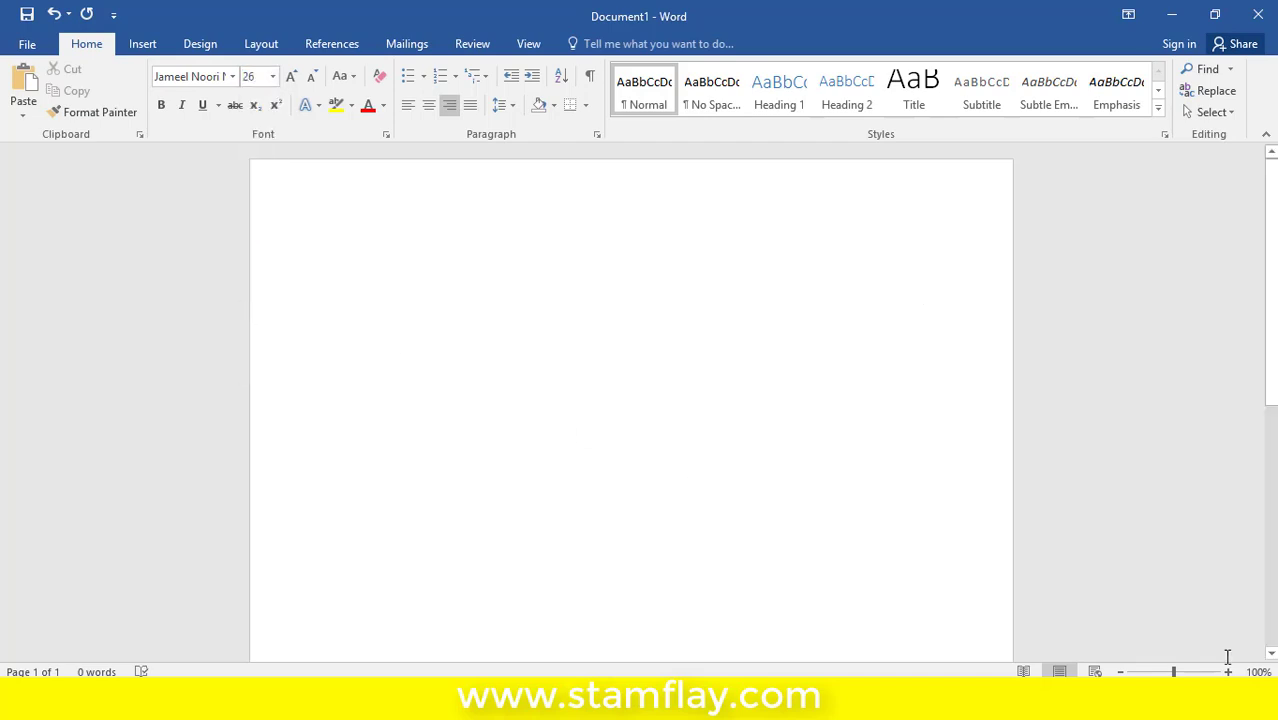
Step: Type 'کیا حال ہے آپ کا کیا ہو رہا آج کل', fixing typos along the way
type("کیا")
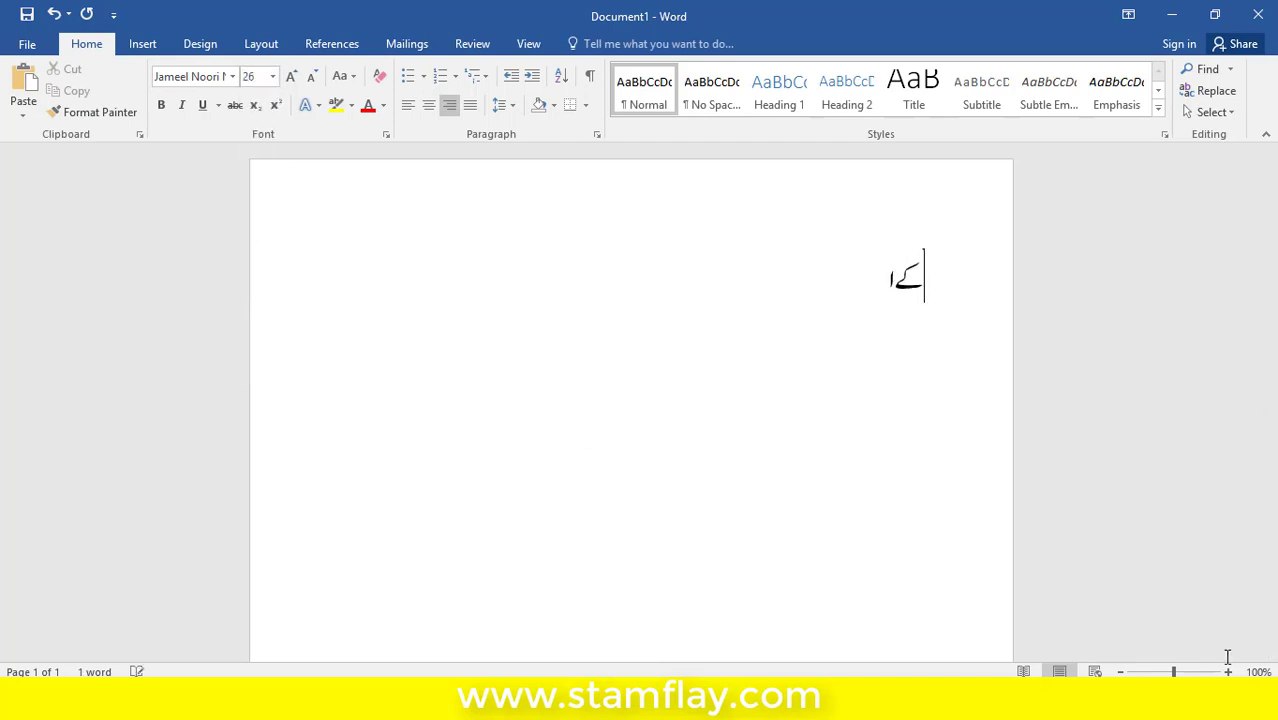
type("ک")
type("یا ح")
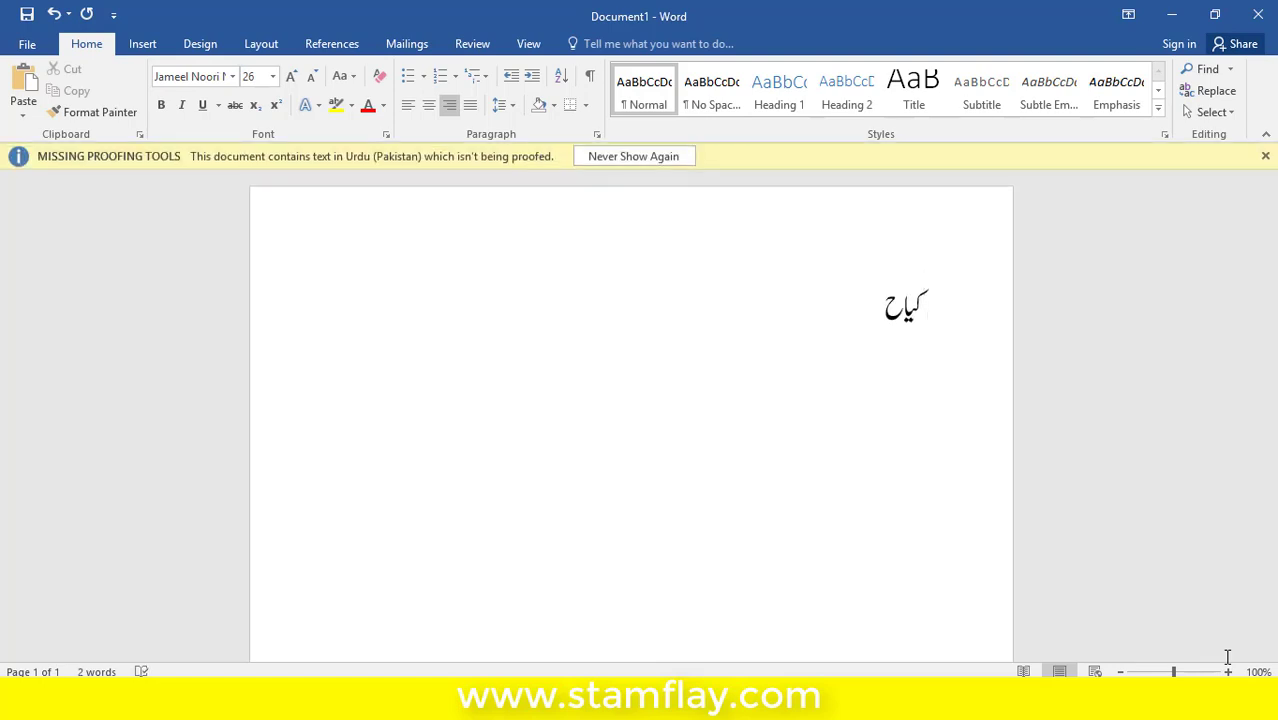
type("ال")
type(" ہے آ")
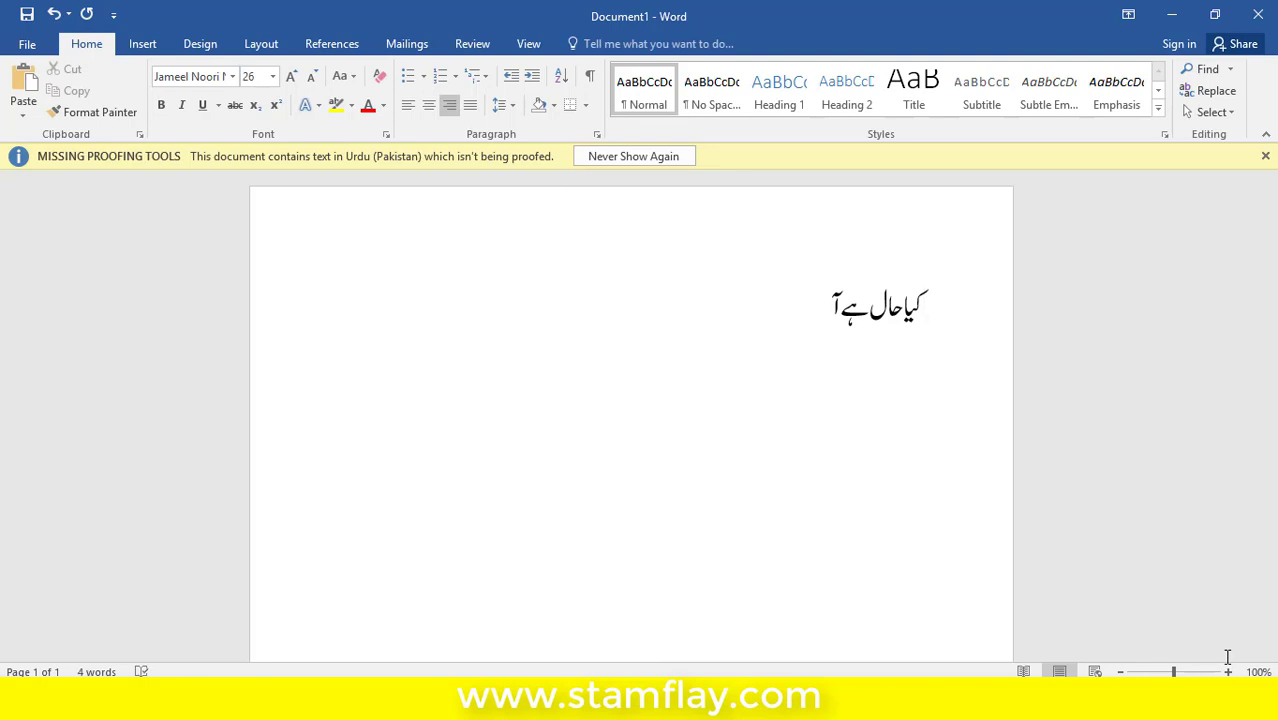
type("پ")
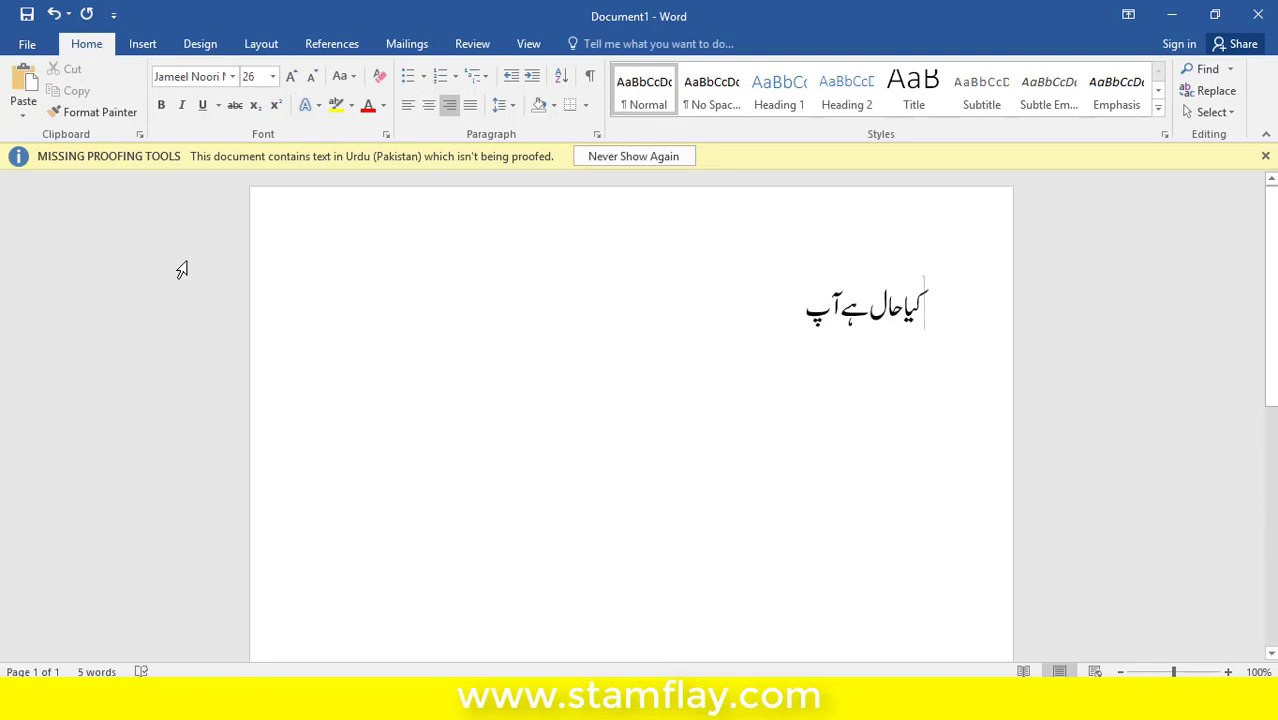
left_click(621, 161)
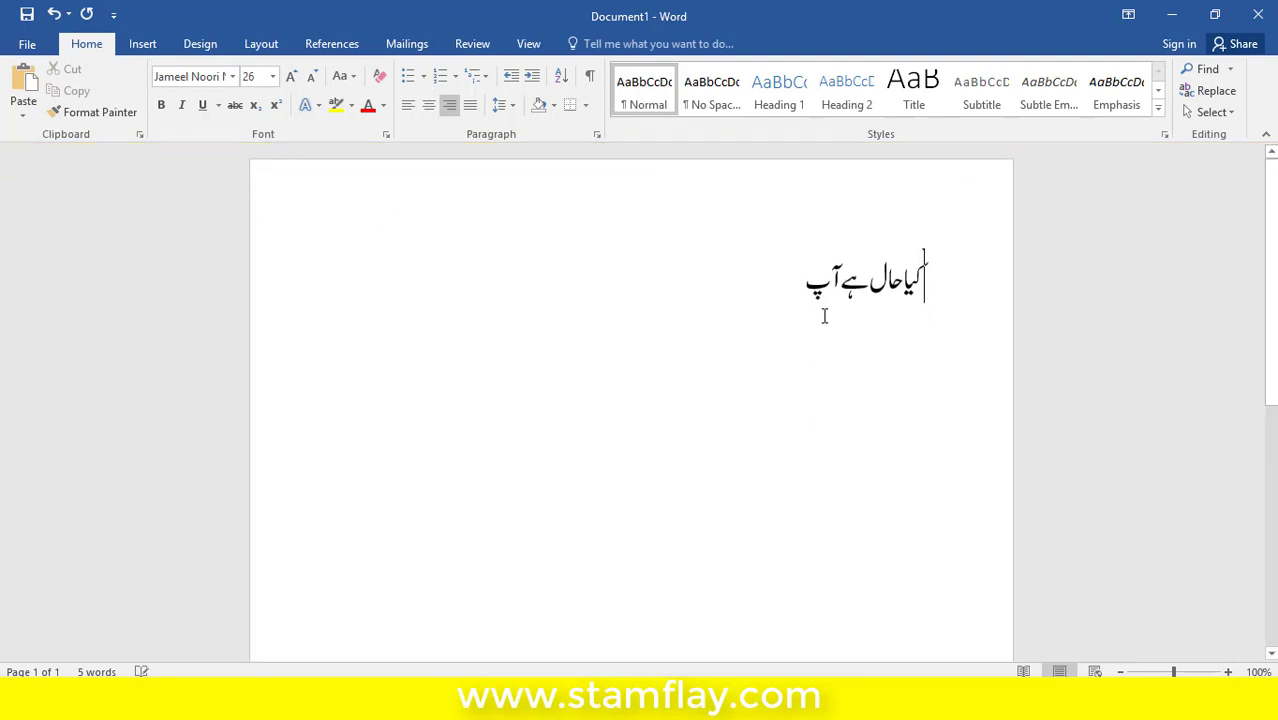
left_click(808, 296)
type("ک")
key("BackSpace")
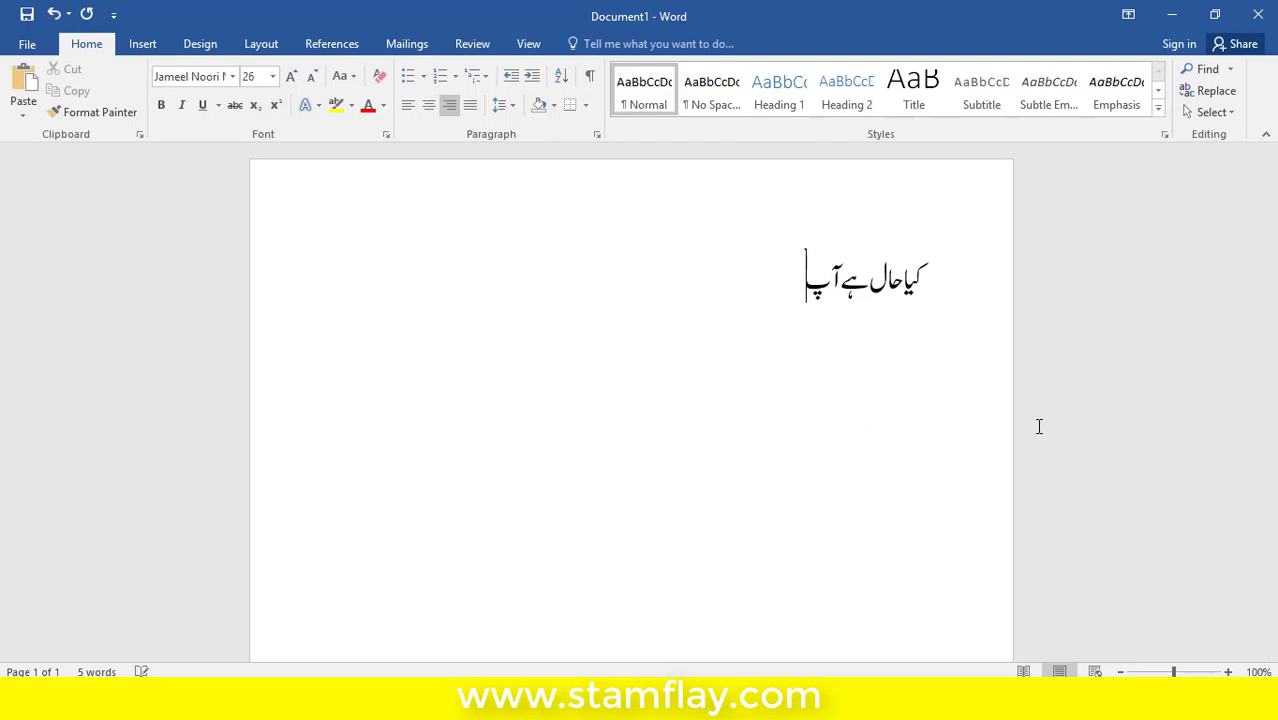
type("کا")
type(" ک")
type("یا")
type(" ہو رہ")
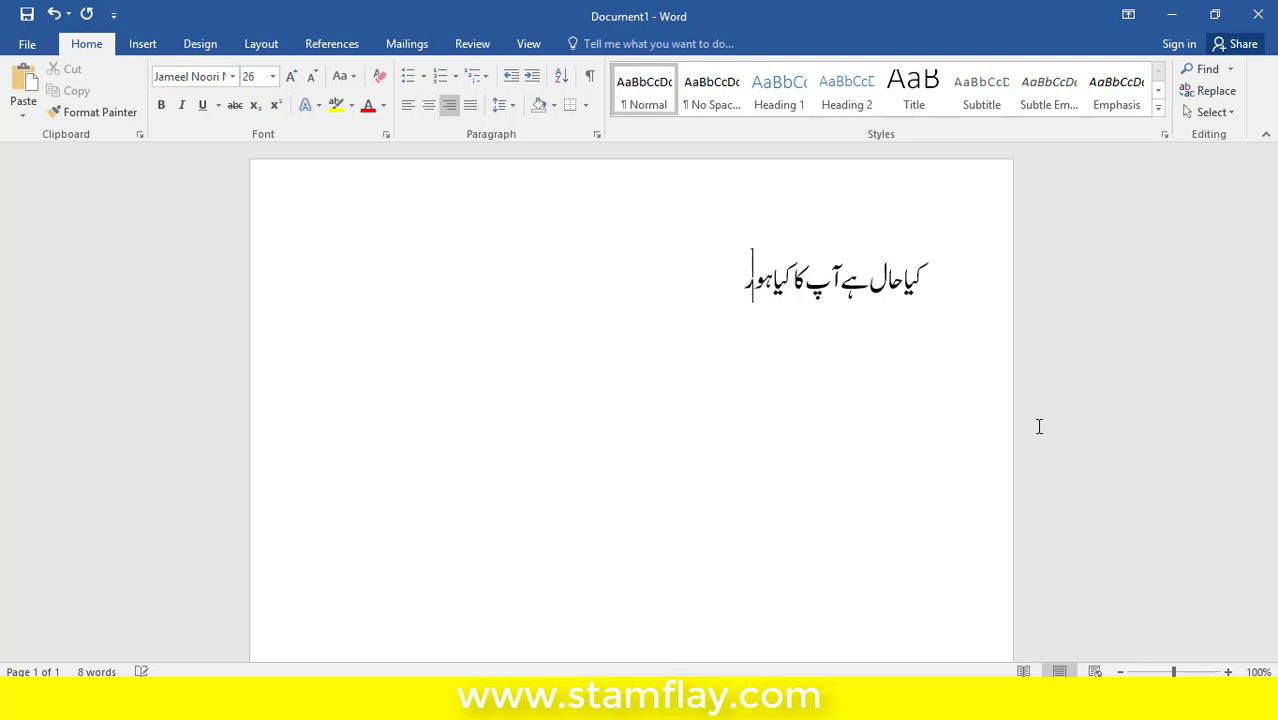
type("ے ")
type("ا")
key("BackSpace")
key("BackSpace")
type("ہا")
type(" آ")
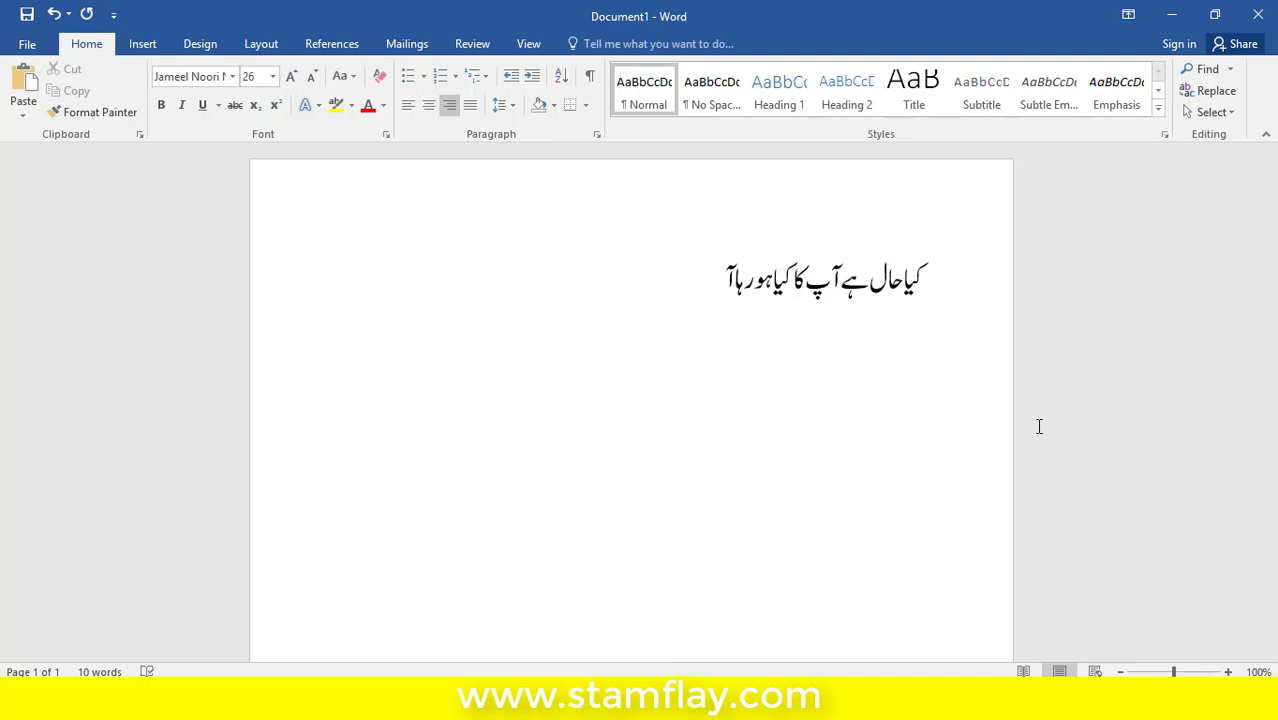
type("ج")
type(" کل")
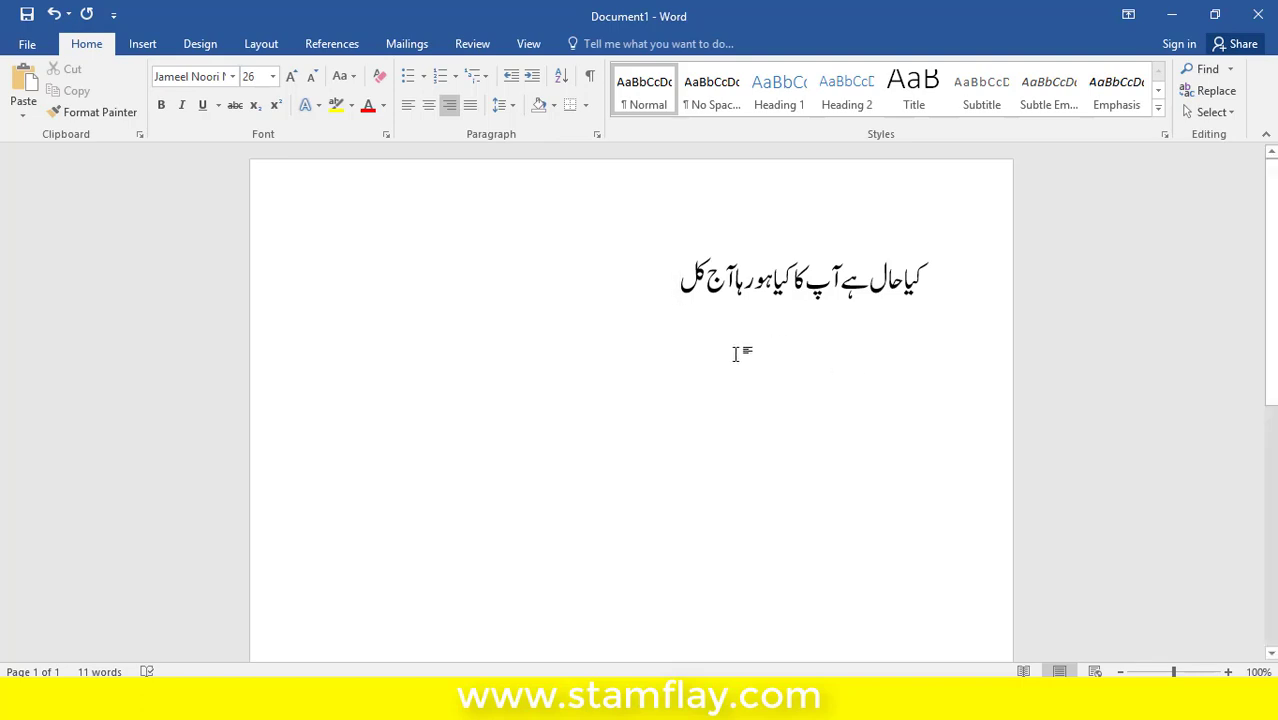
scroll(736, 348, "down", 1)
Step: Select the Urdu sentence and make it 18 pt, red, with yellow highlight
left_click_drag(678, 277, 870, 232)
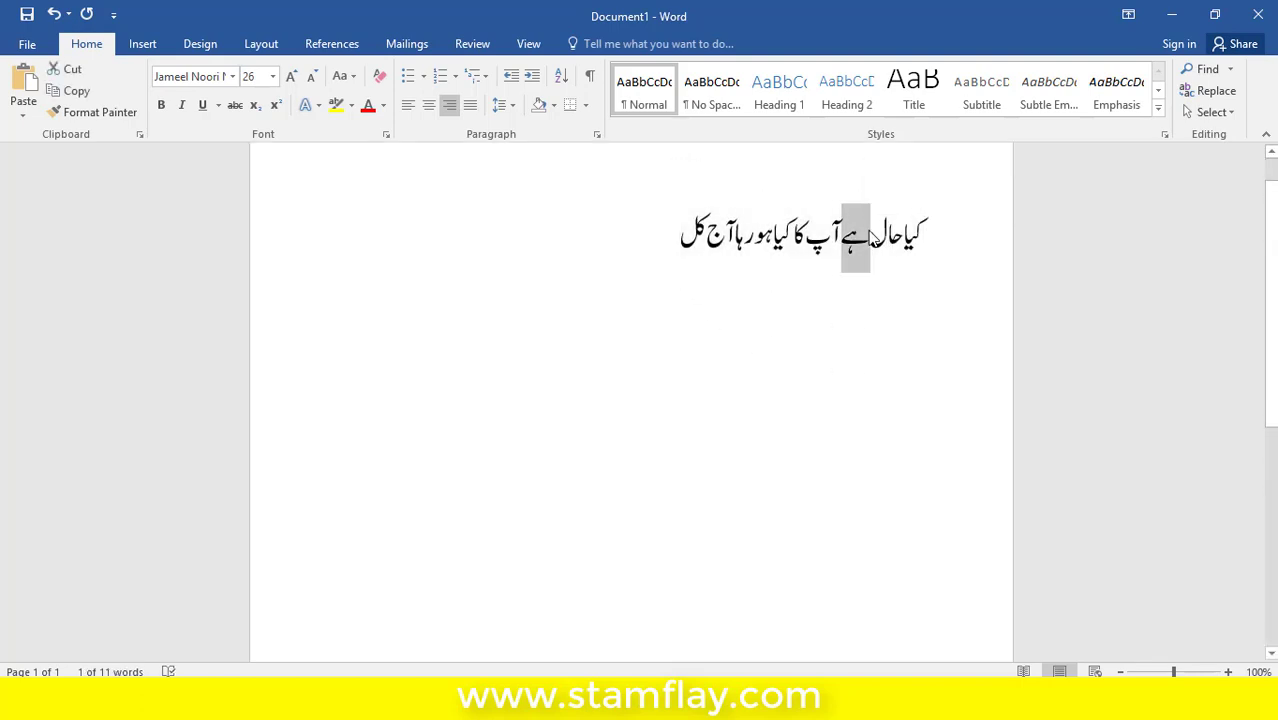
left_click_drag(870, 232, 928, 236)
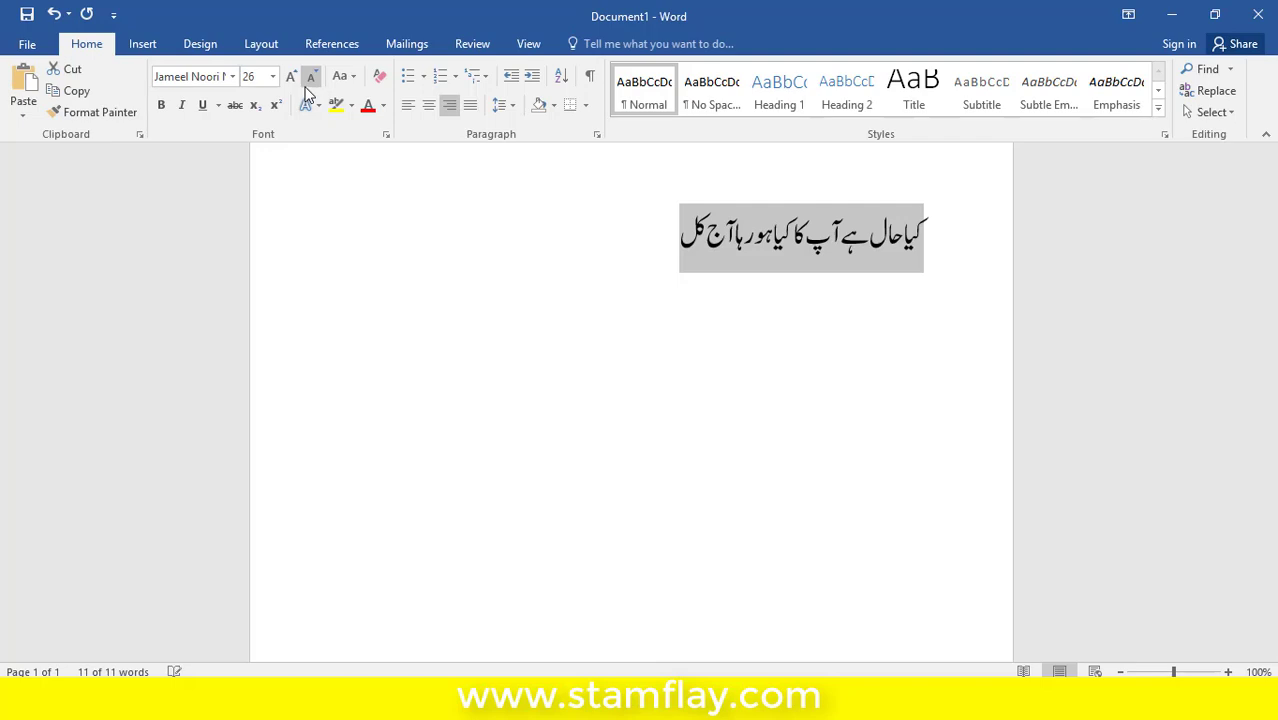
left_click(272, 76)
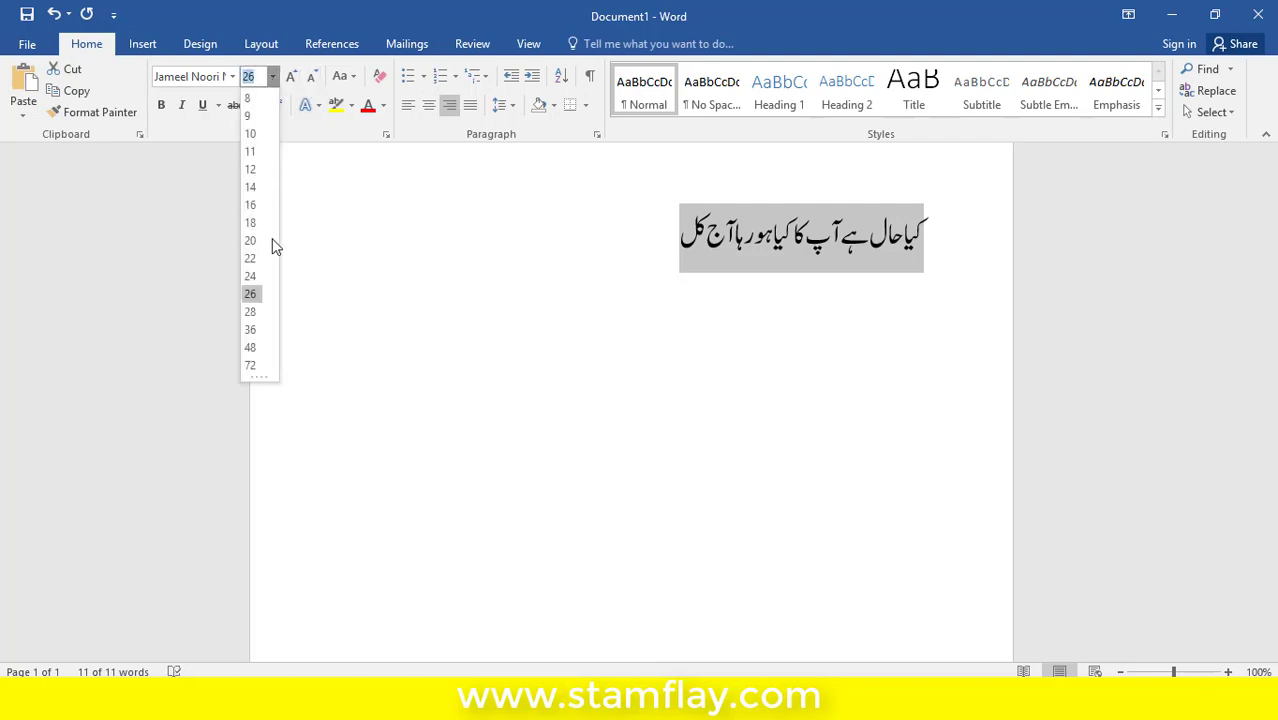
left_click(252, 222)
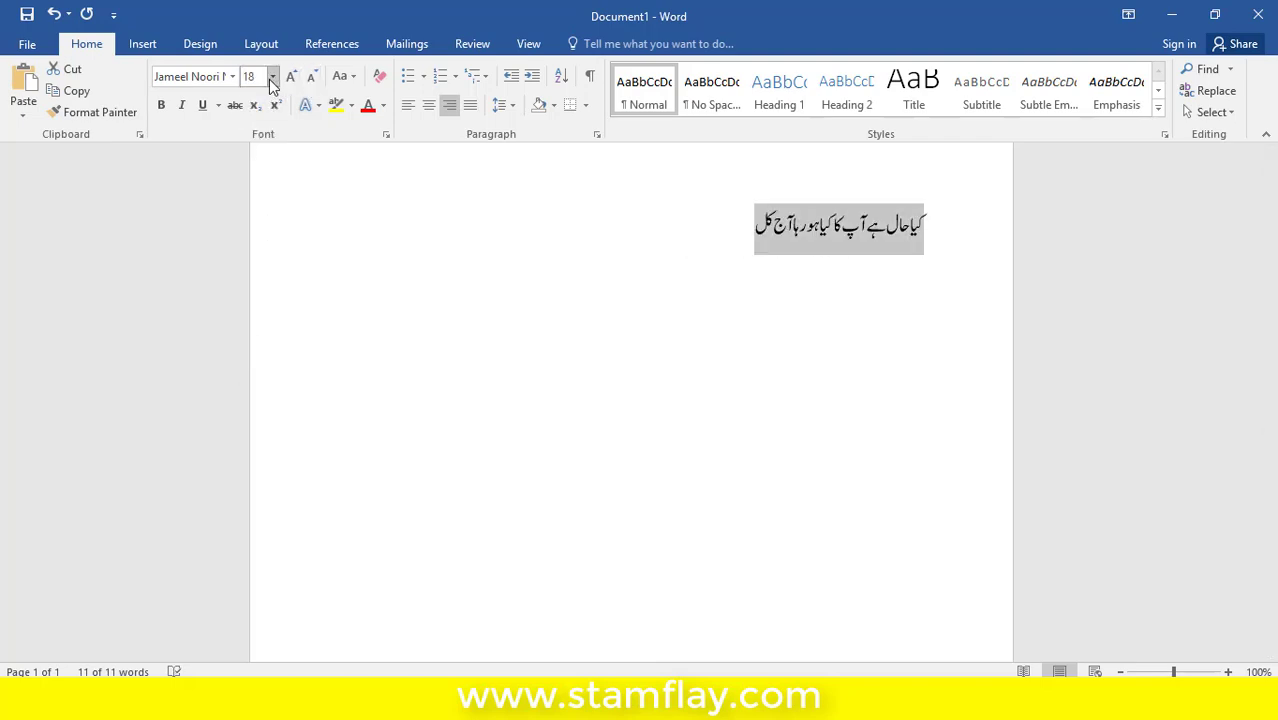
left_click(367, 105)
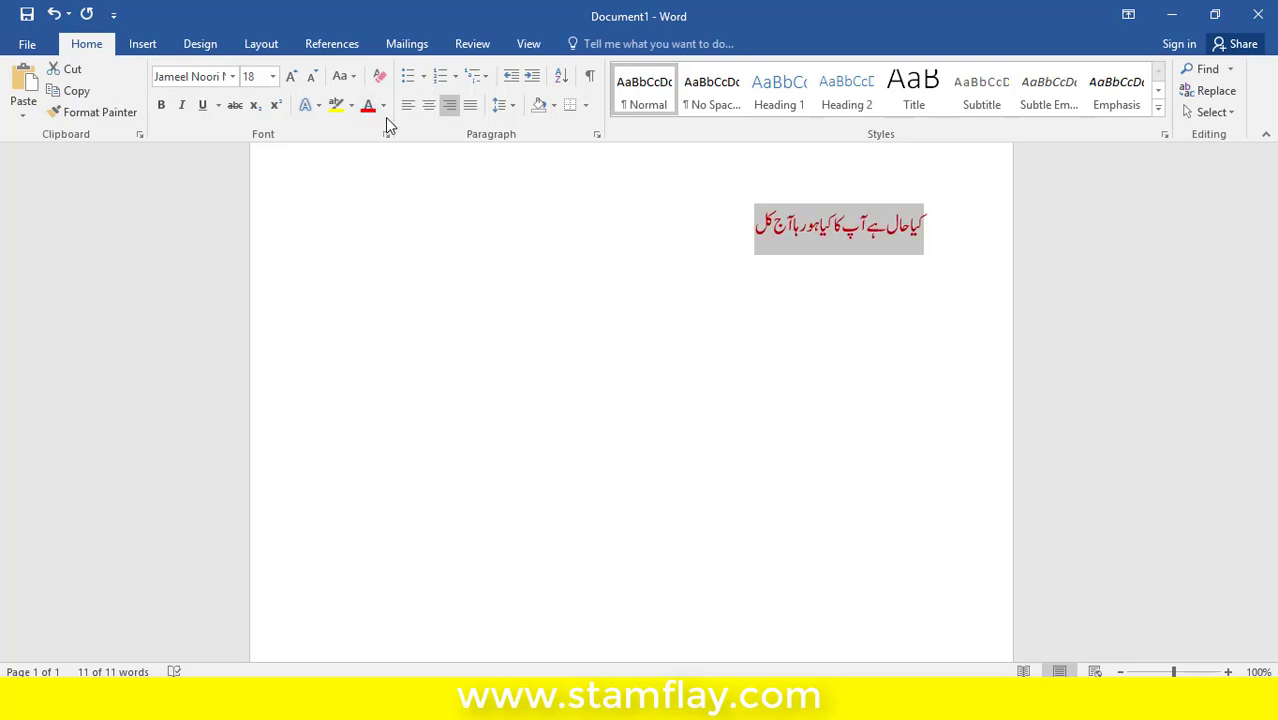
left_click(337, 105)
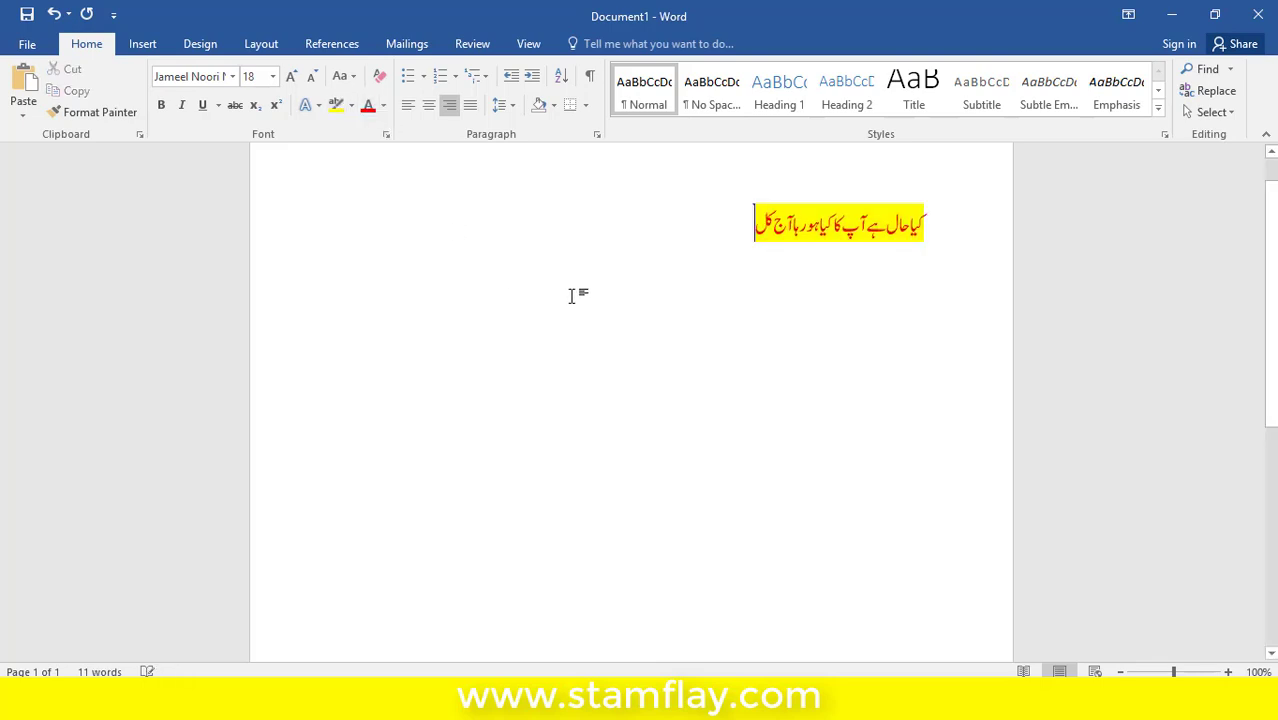